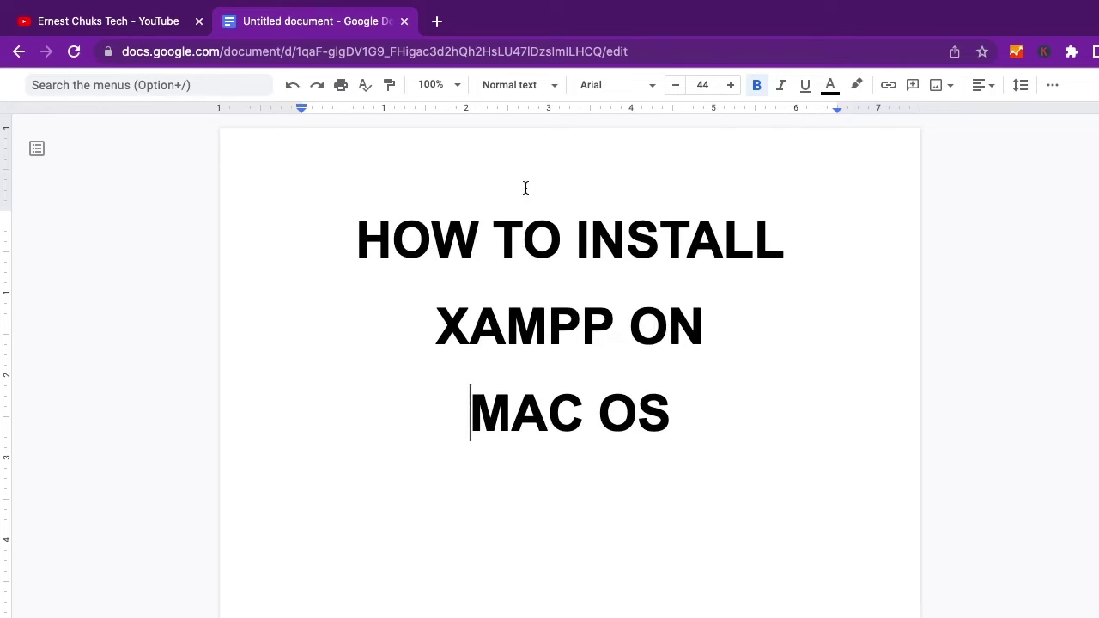
Search Google for 'xampp' in a new Chrome tab
click(437, 22)
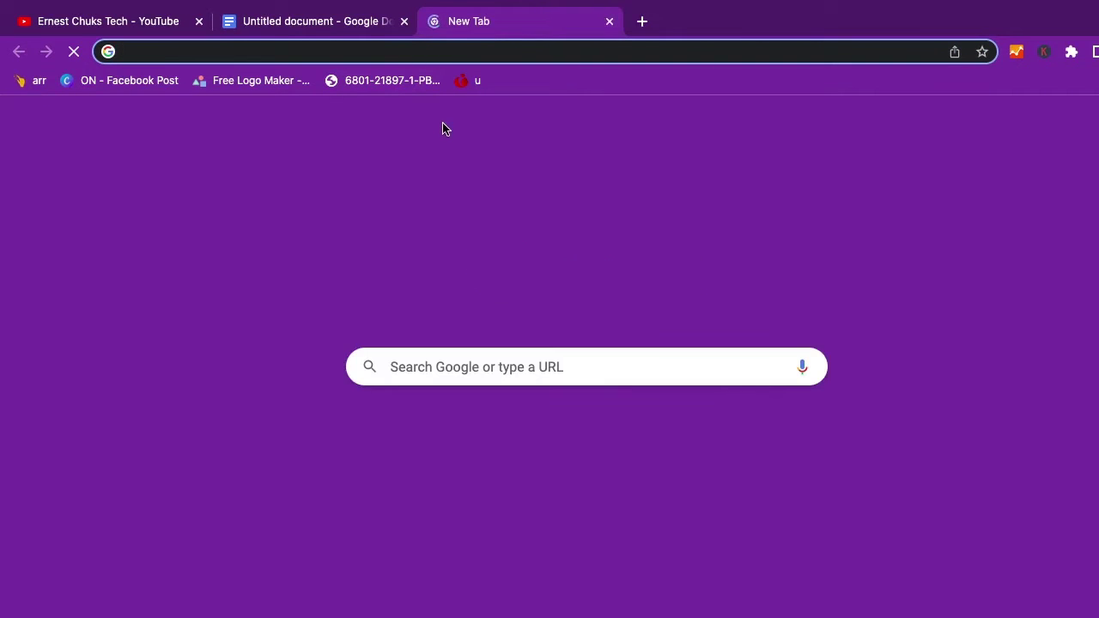
text(xampp)
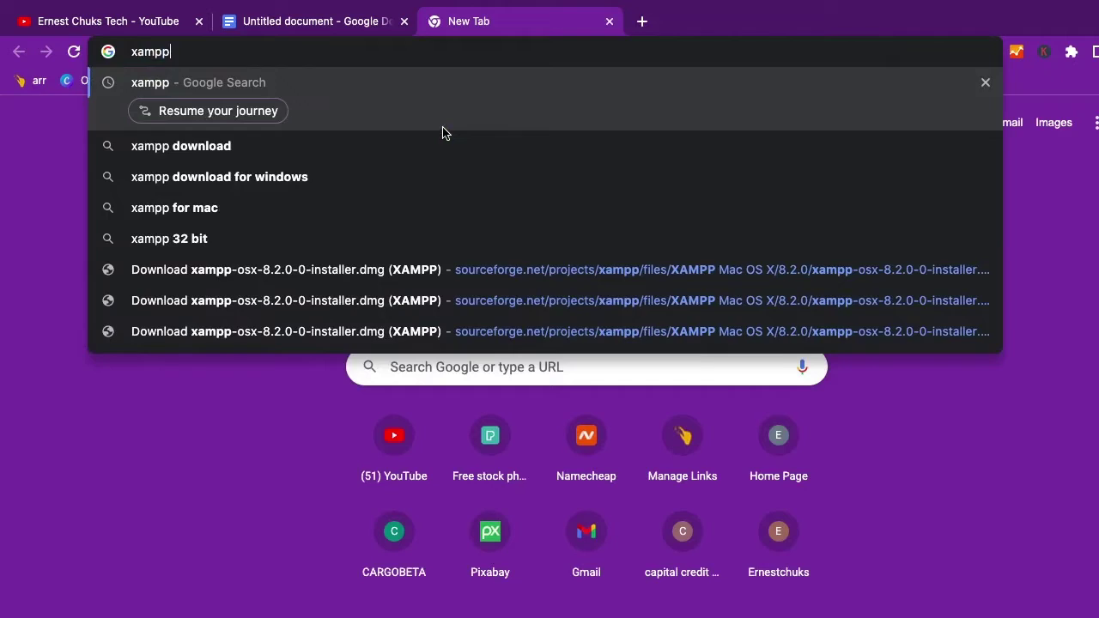
key(Return)
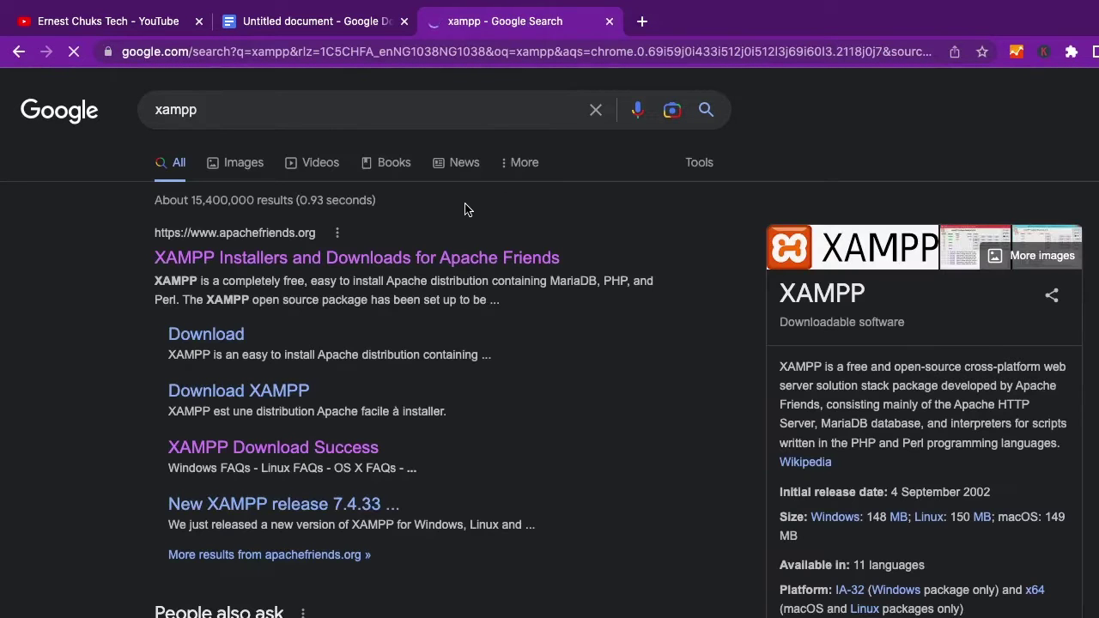
Go to apachefriends.org and download the XAMPP for OS X installer
click(348, 263)
scroll(316, 327, down, 3)
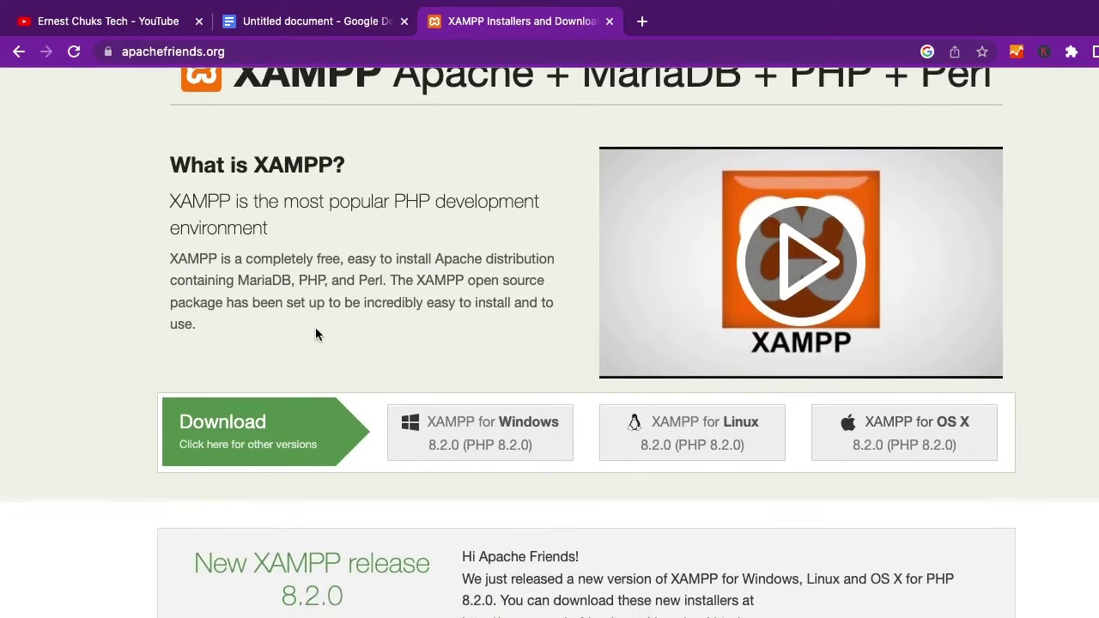
scroll(315, 334, up, 3)
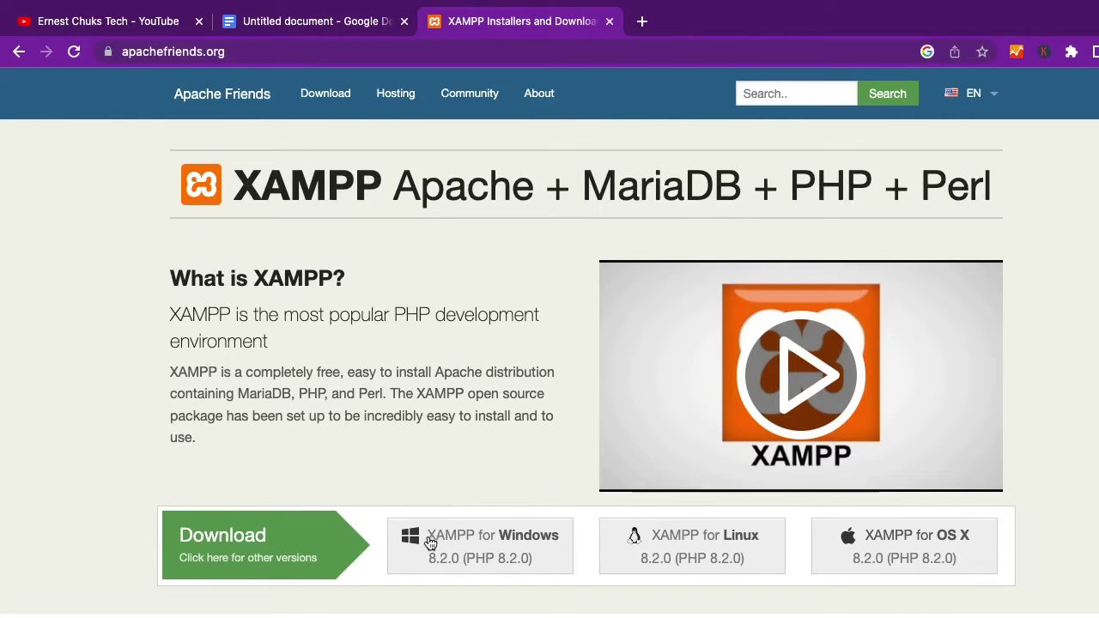
scroll(480, 552, down, 2)
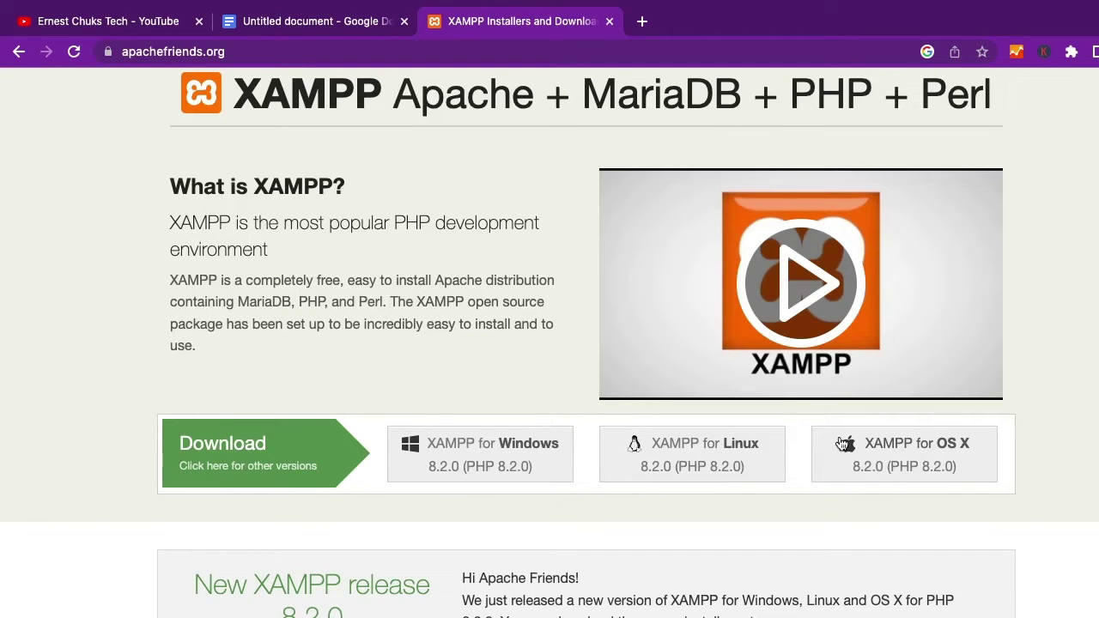
click(876, 464)
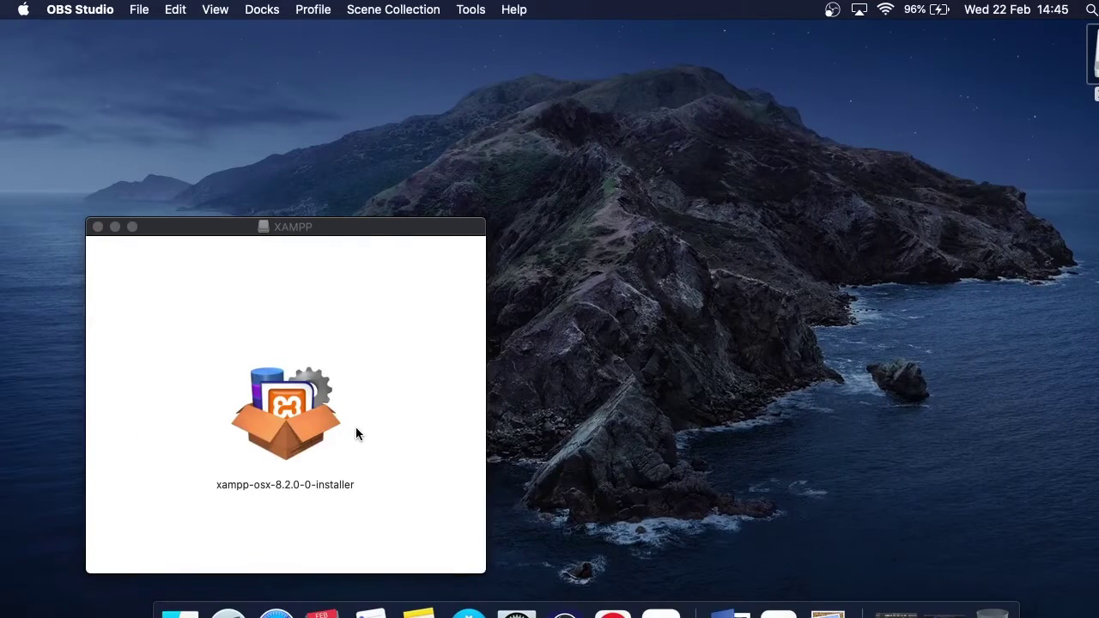
Try launching xampp-osx-8.2.0-0-installer from the mounted disk image
double_click(266, 406)
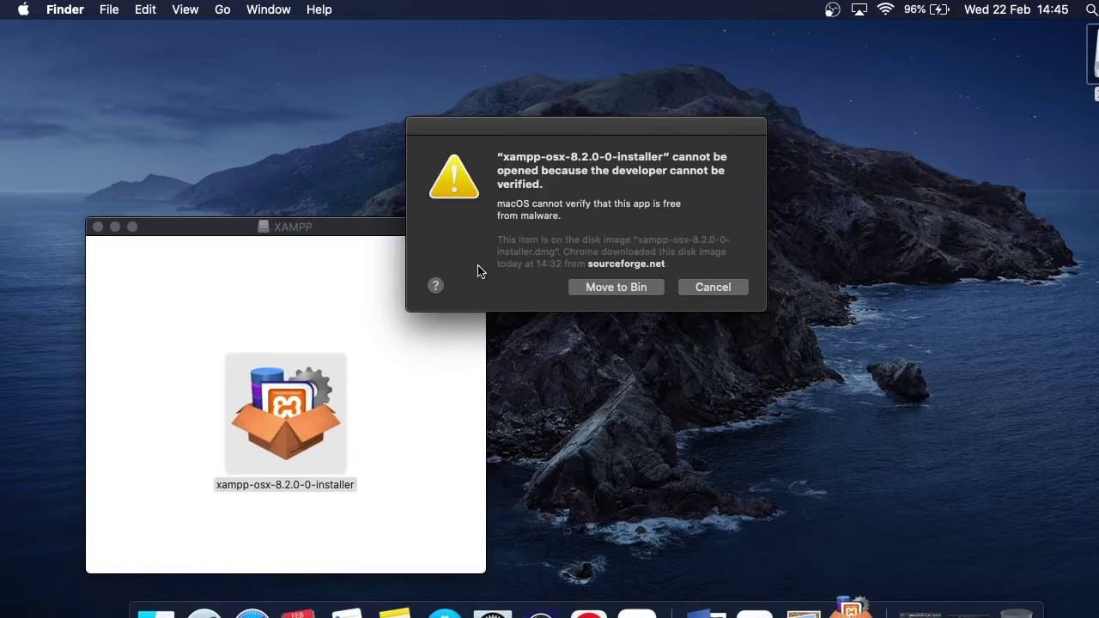
Open the blocked-app help and System Preferences, then cancel the unverified-developer warning
click(436, 287)
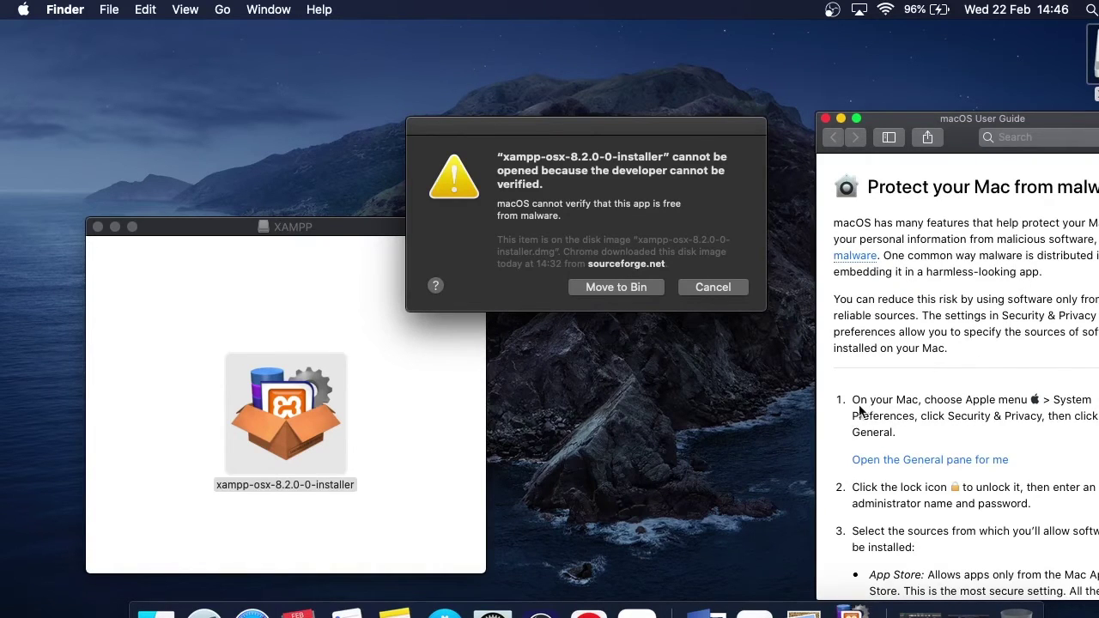
click(22, 9)
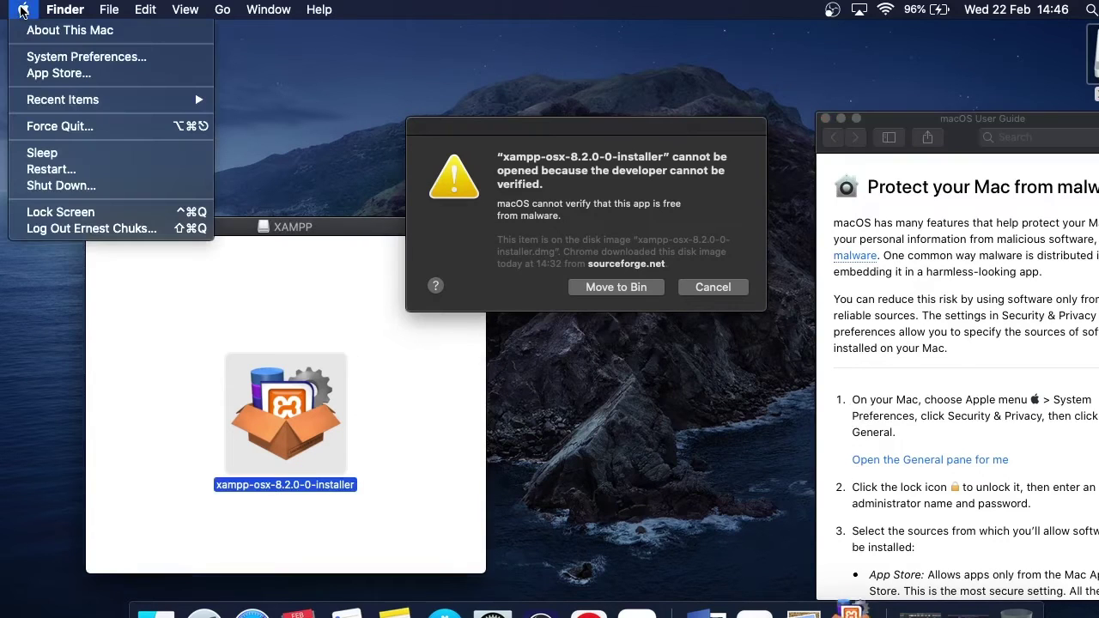
click(110, 57)
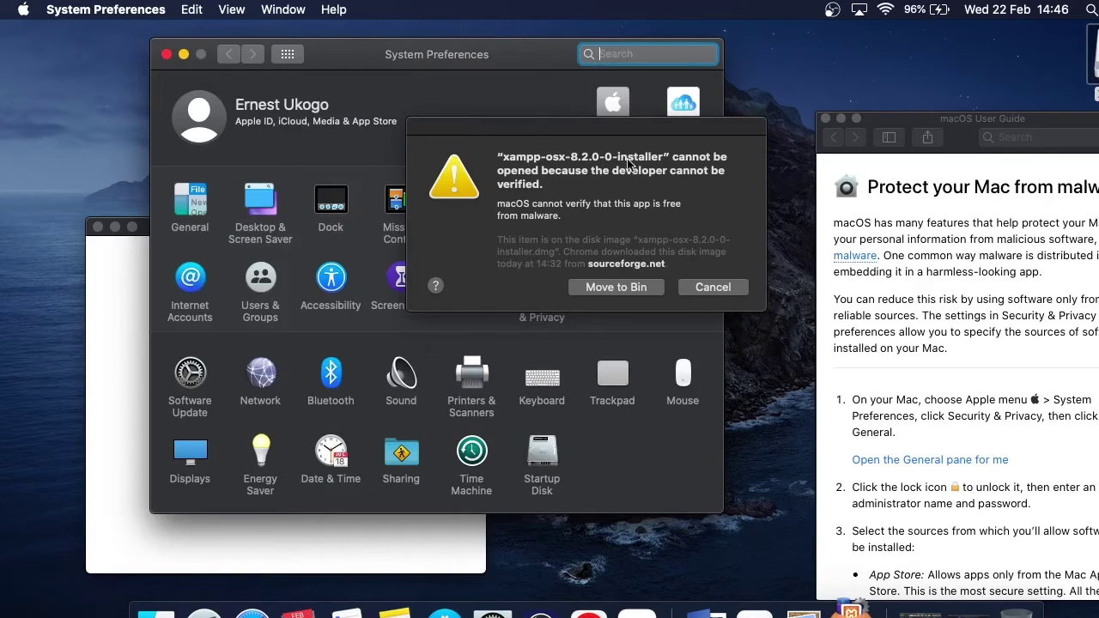
click(712, 288)
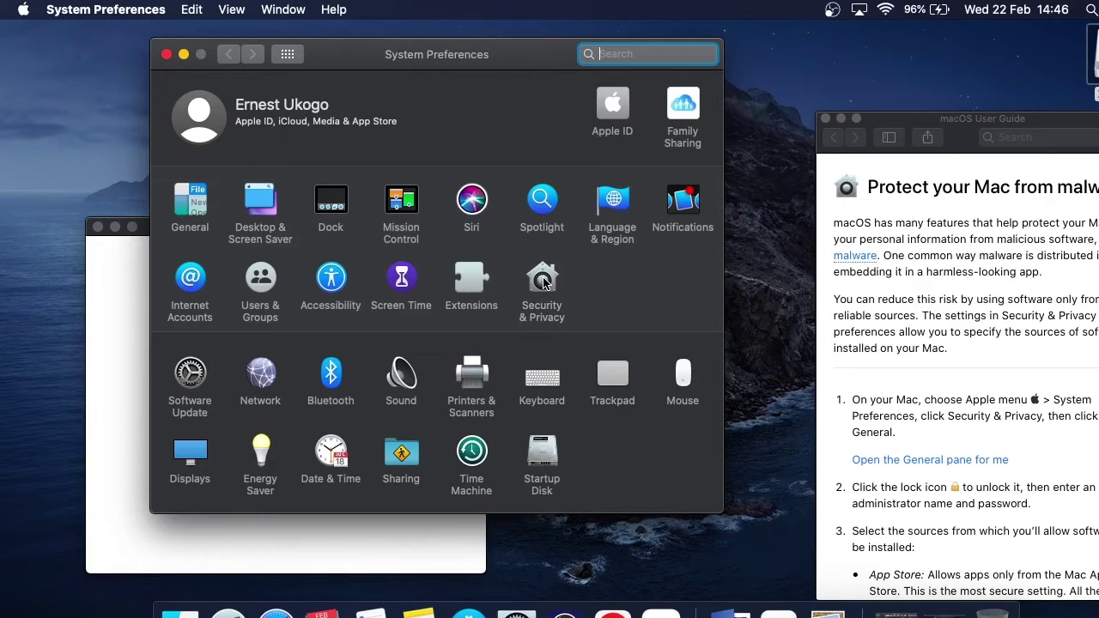
Unlock Security & Privacy and allow the blocked XAMPP installer to open, closing the User Guide
click(544, 284)
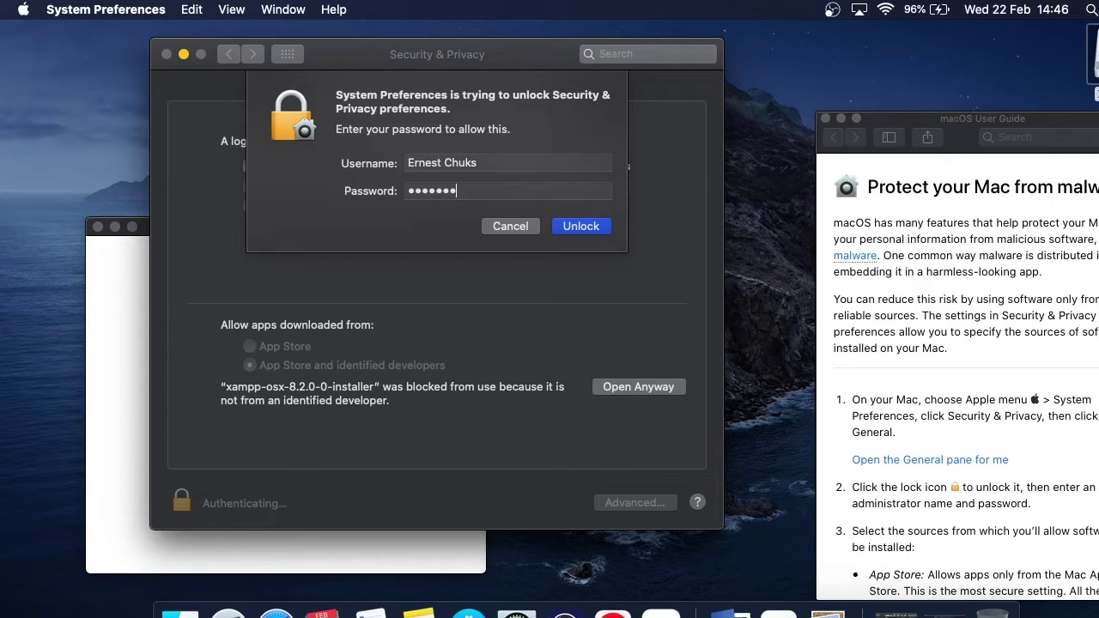
key(Return)
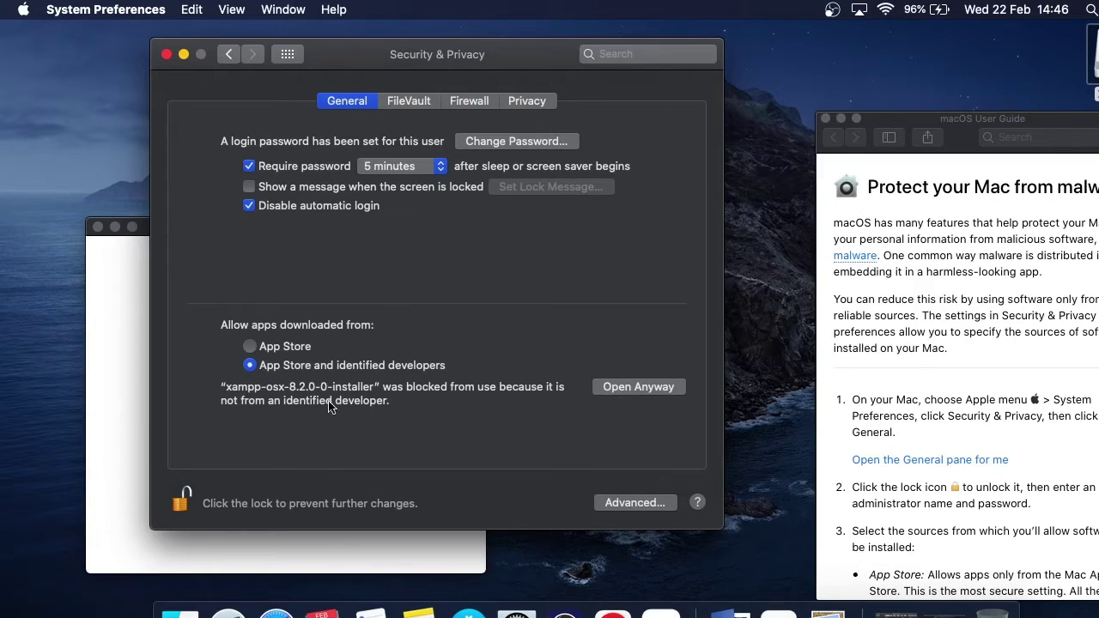
click(629, 391)
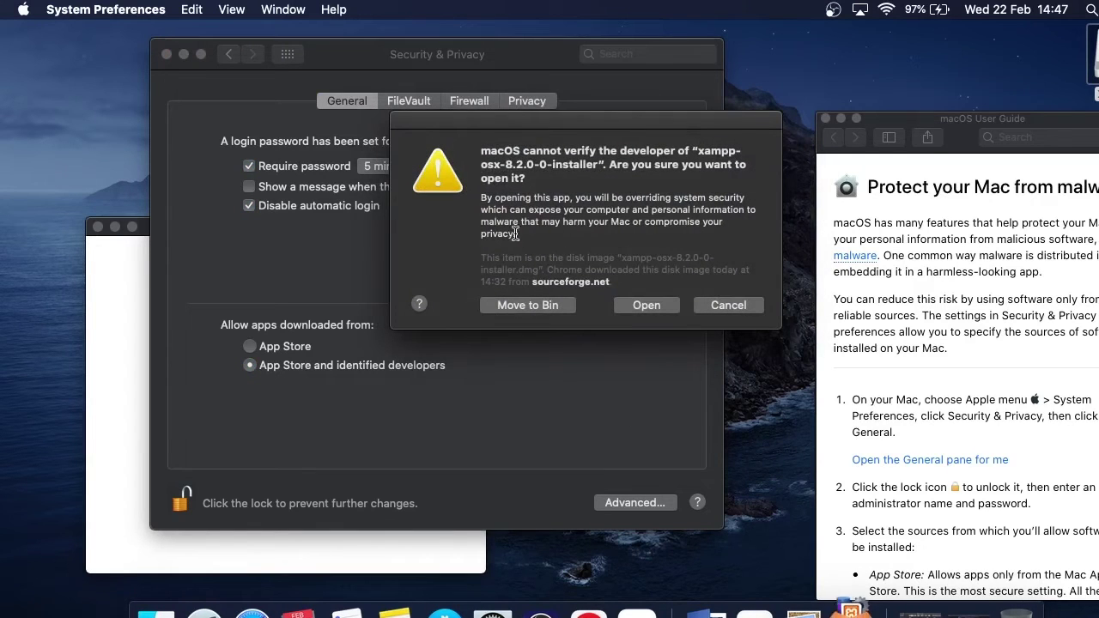
click(645, 305)
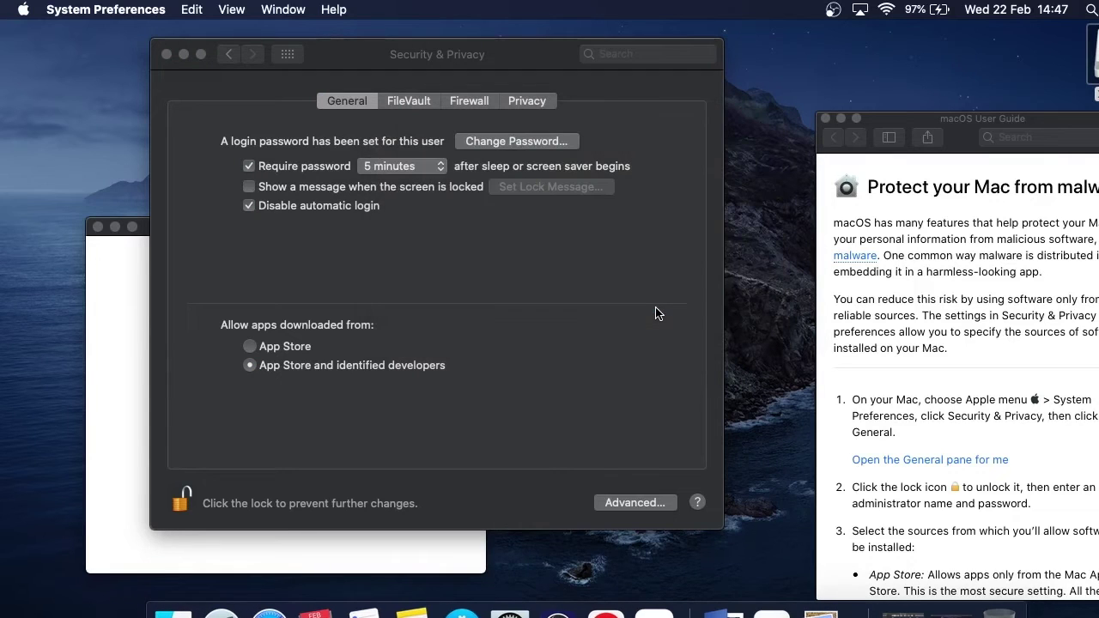
click(825, 119)
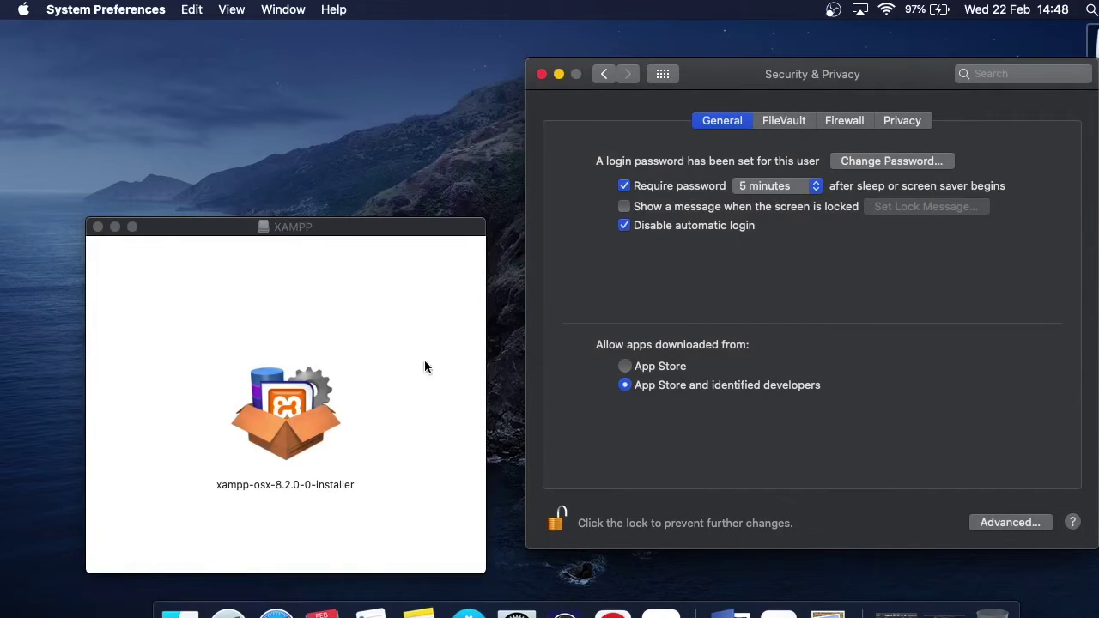
Close System Preferences and relaunch the installer, authorising it with the admin password
click(542, 75)
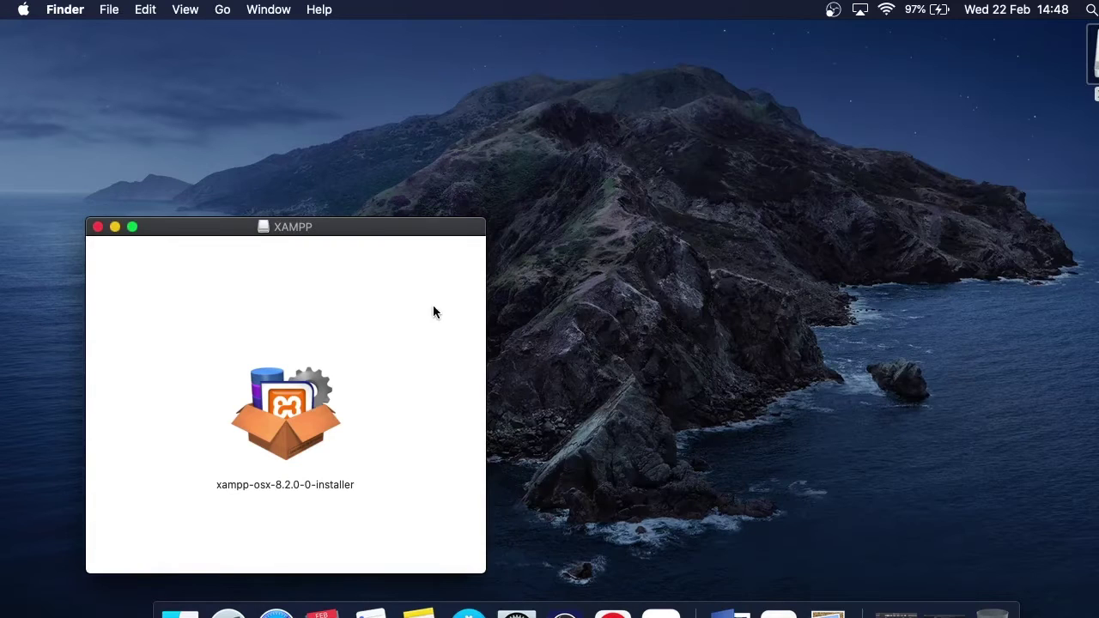
double_click(295, 410)
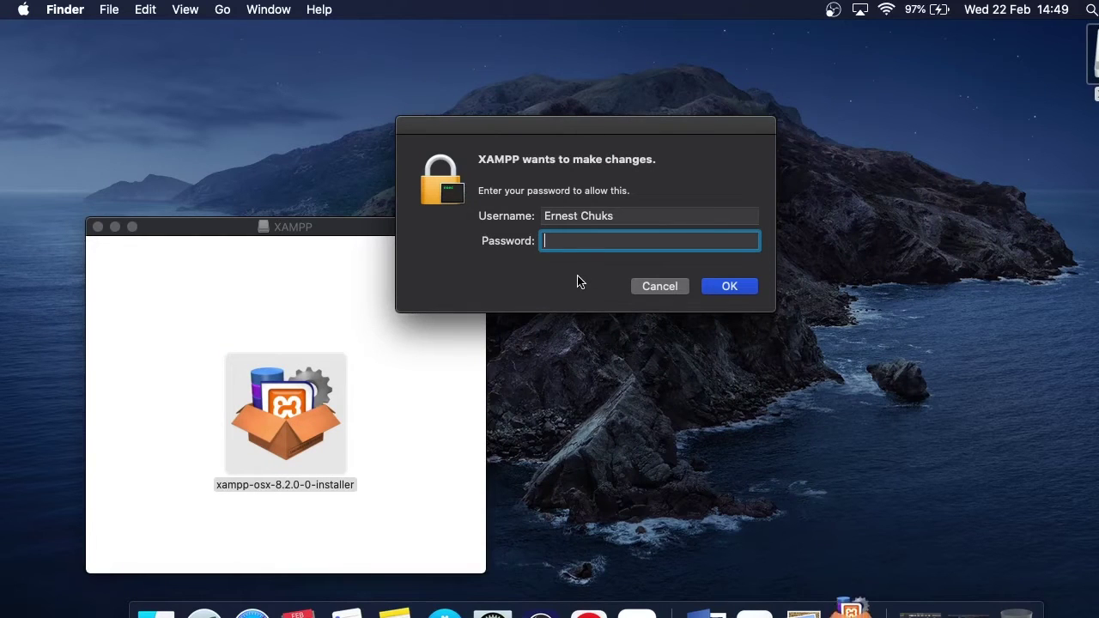
text(•)
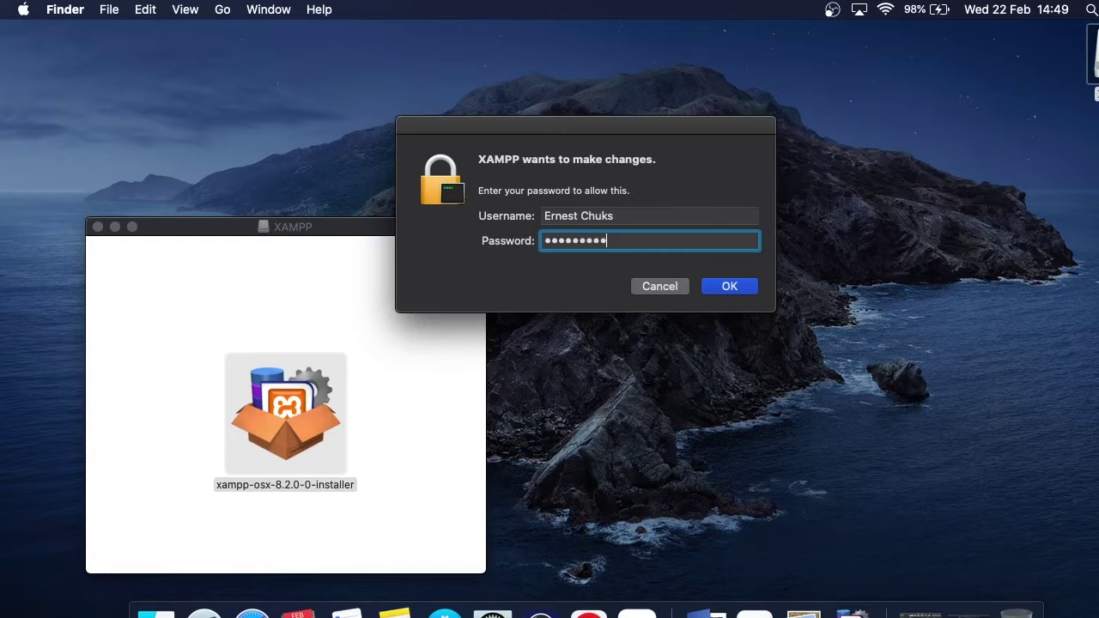
key(Return)
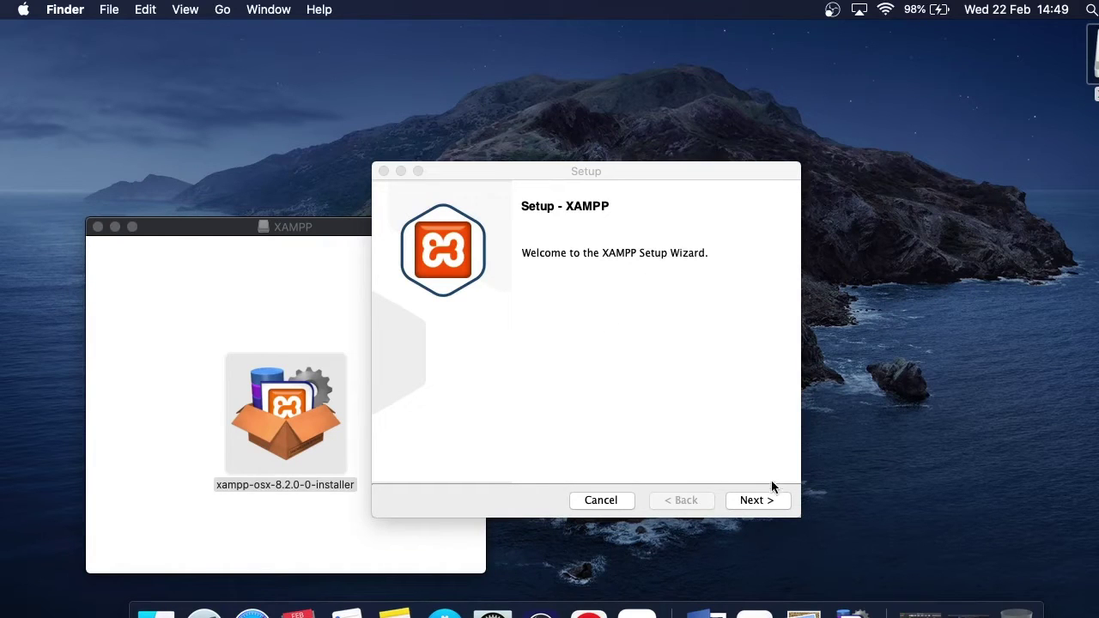
Accept the default Core and Developer Files components and the /Applications/XAMPP location
click(754, 502)
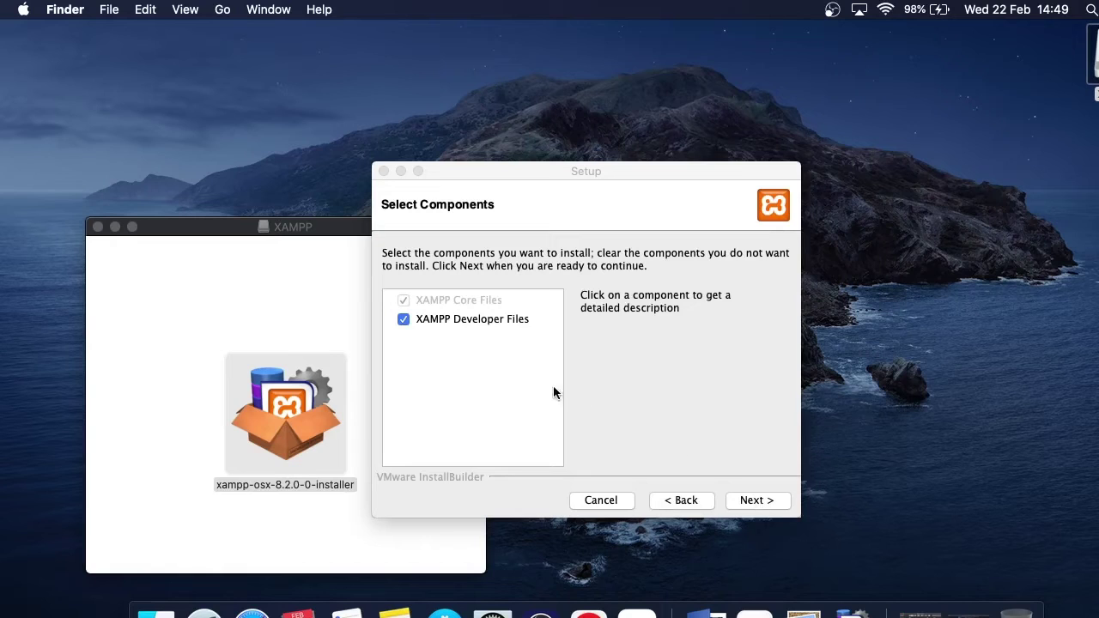
click(756, 504)
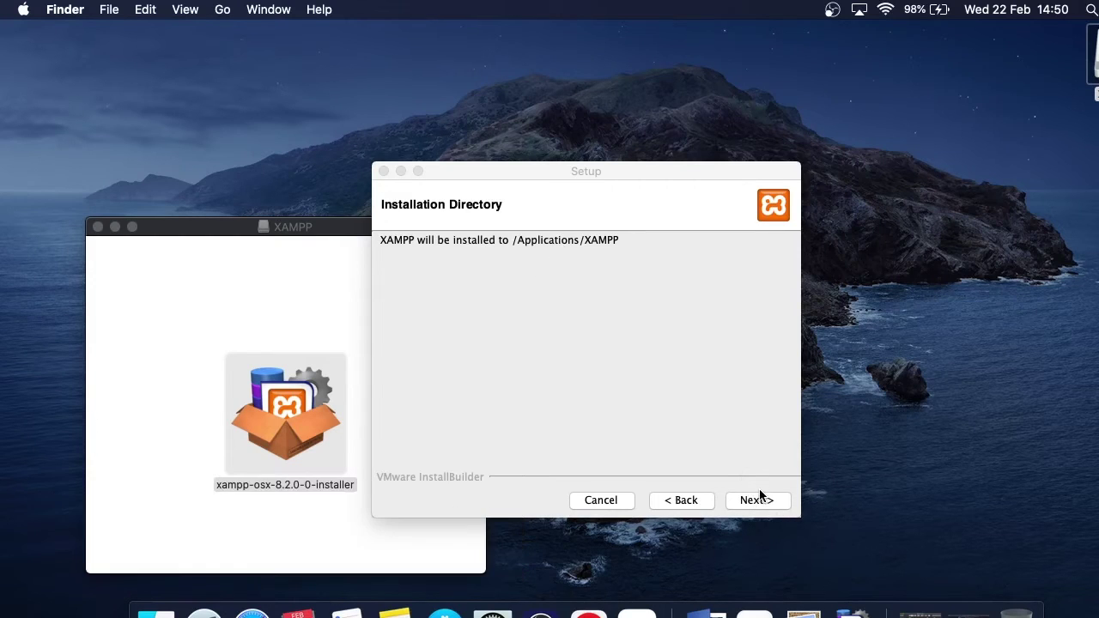
click(748, 504)
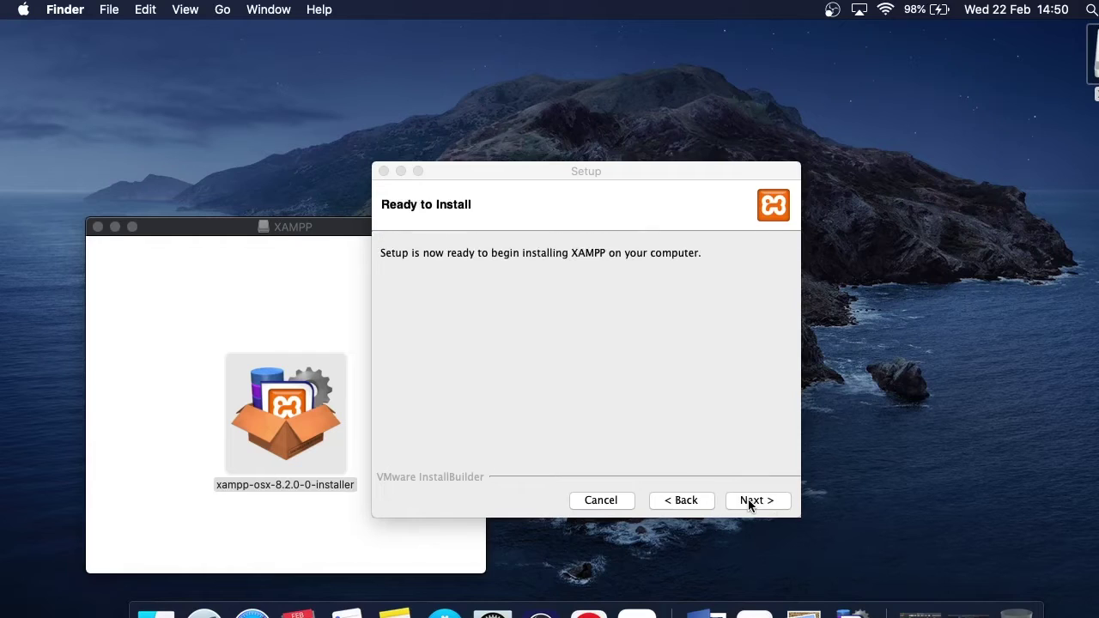
Start the XAMPP installation from the Ready to Install page
click(748, 501)
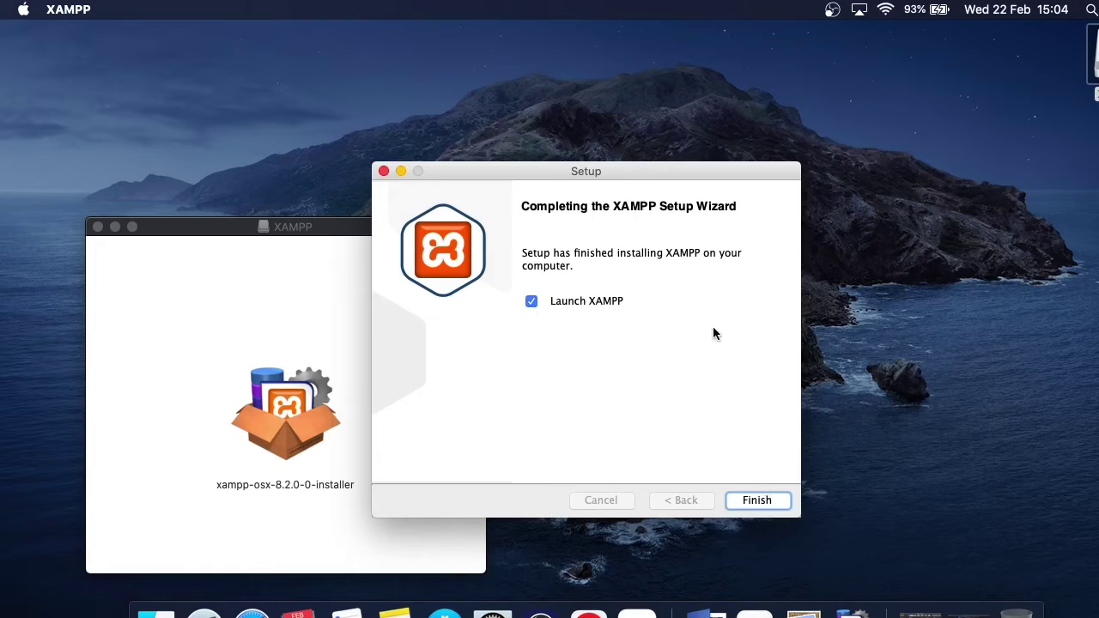
Finish the wizard and review the XAMPP for OS X 8.2.0 dashboard in Safari
click(759, 504)
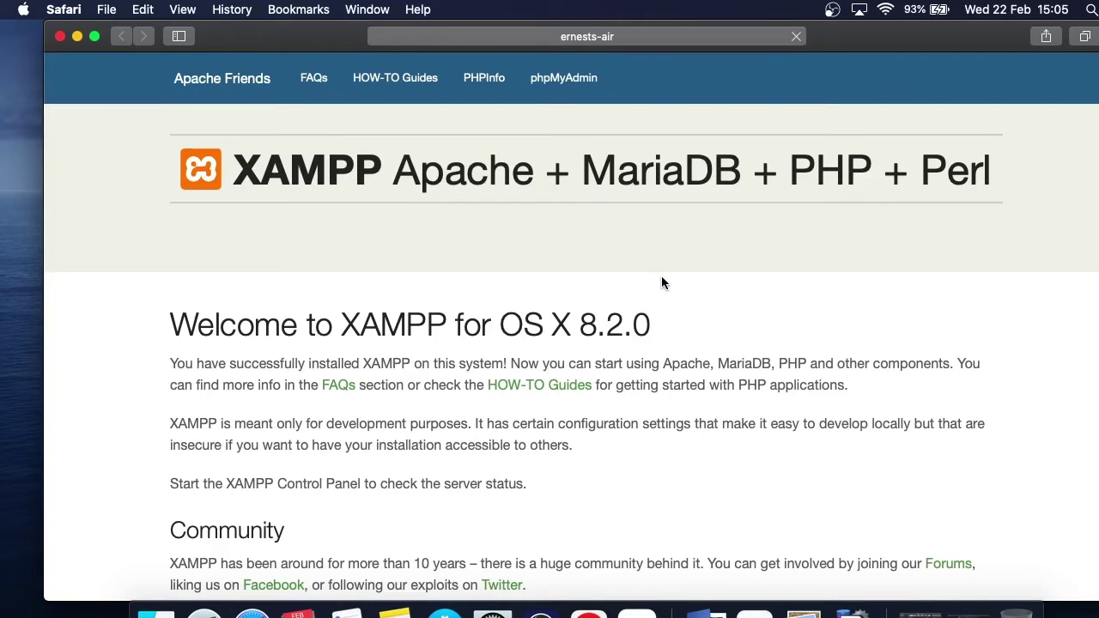
scroll(675, 333, down, 3)
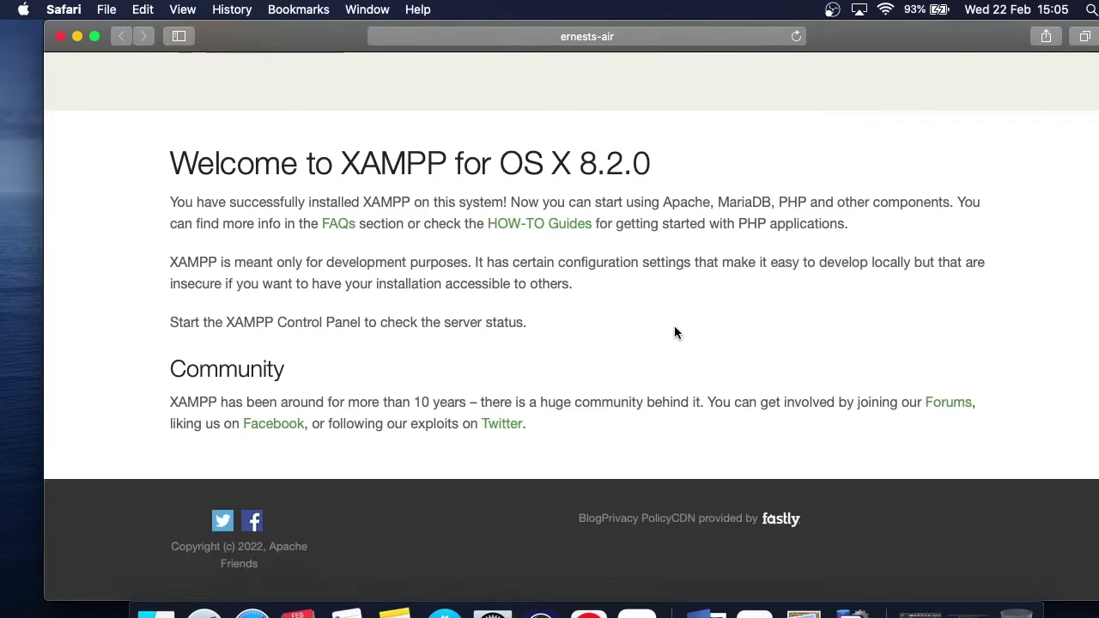
scroll(675, 333, up, 3)
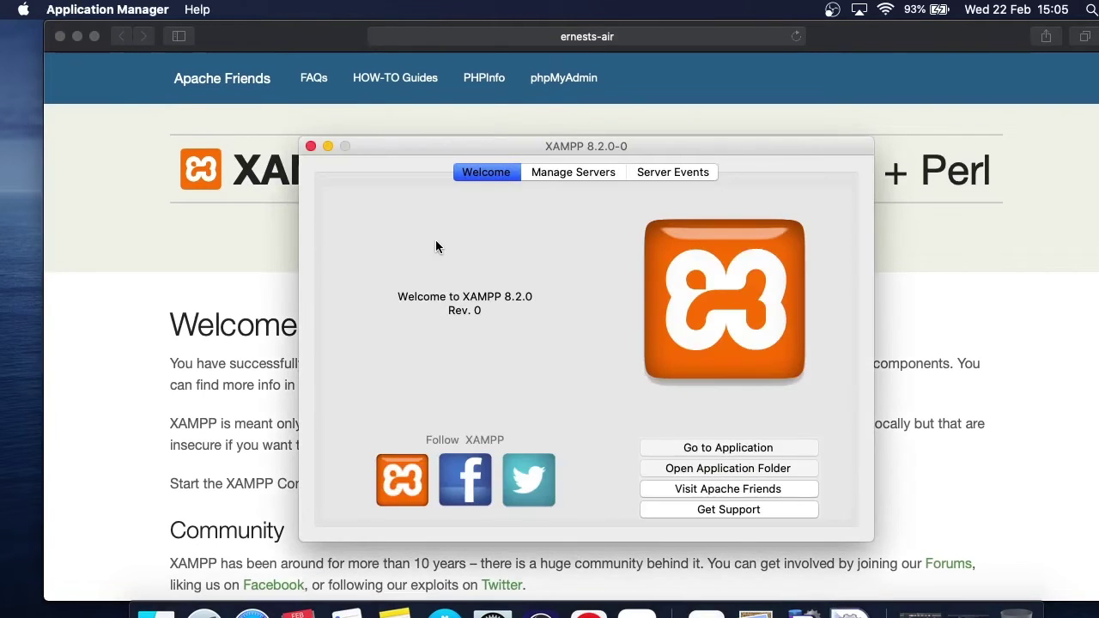
Minimise Safari and close the XAMPP installer disk-image window
click(143, 96)
click(77, 36)
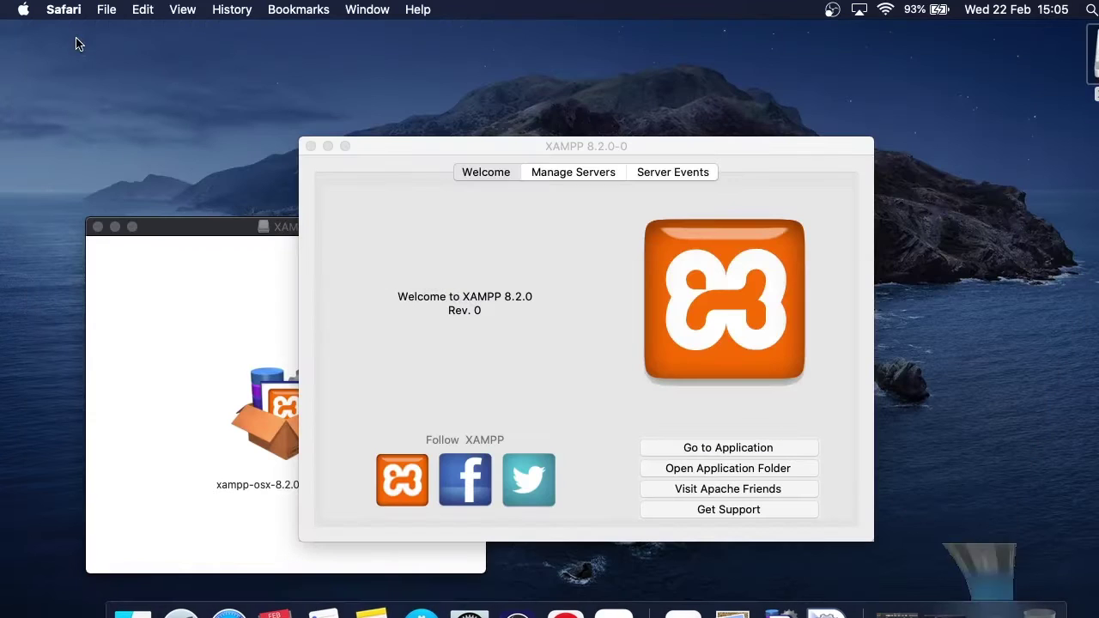
click(283, 320)
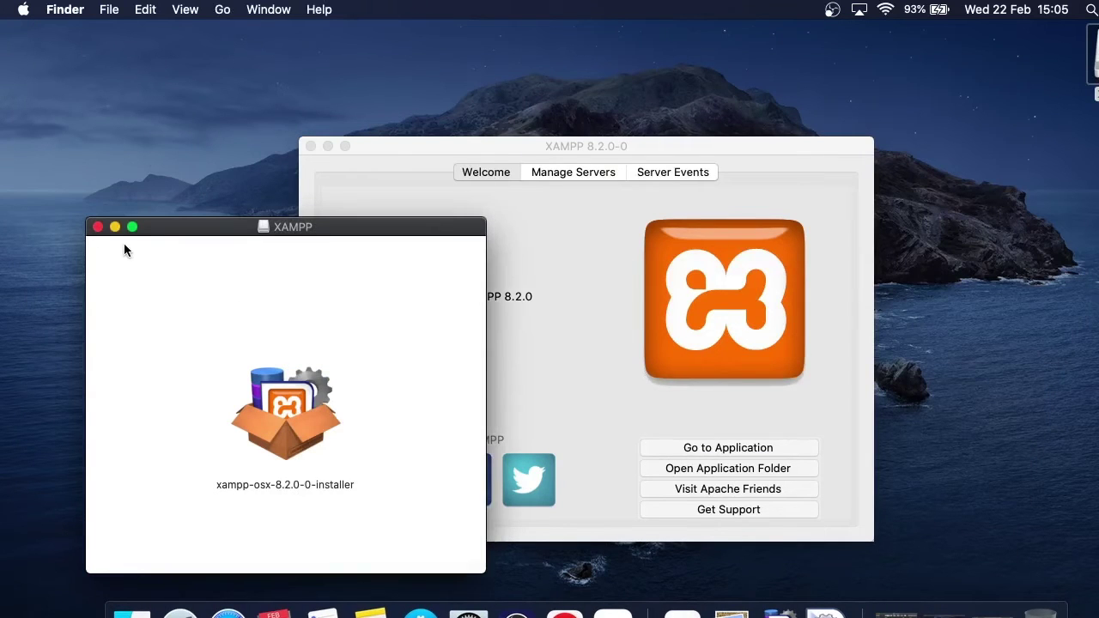
click(101, 232)
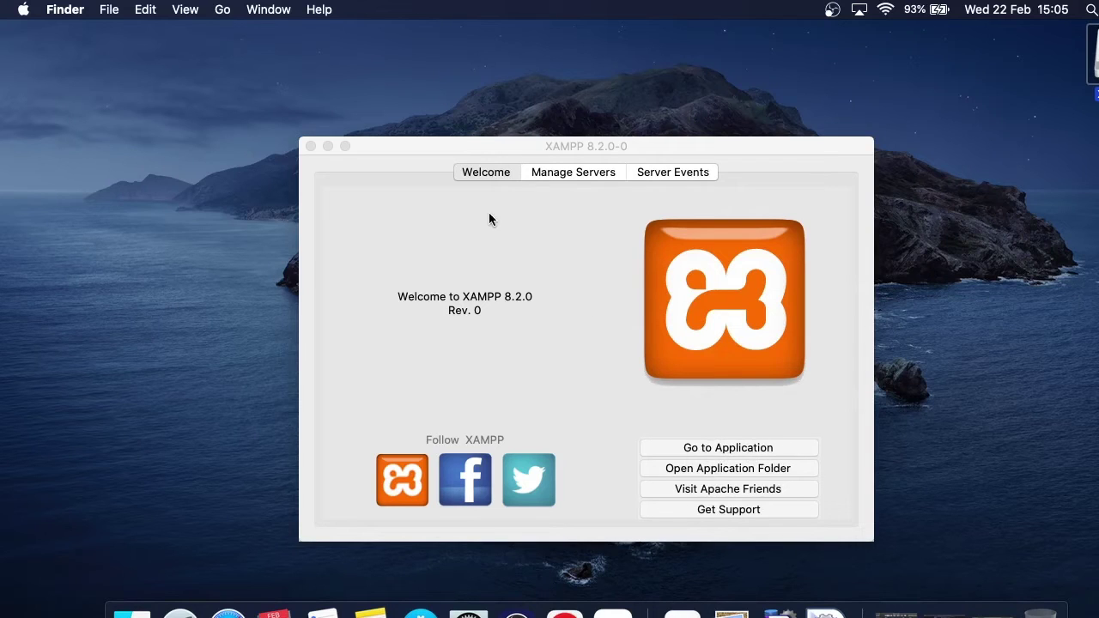
Start the MySQL Database server from the server list, then return to the Welcome page
click(564, 174)
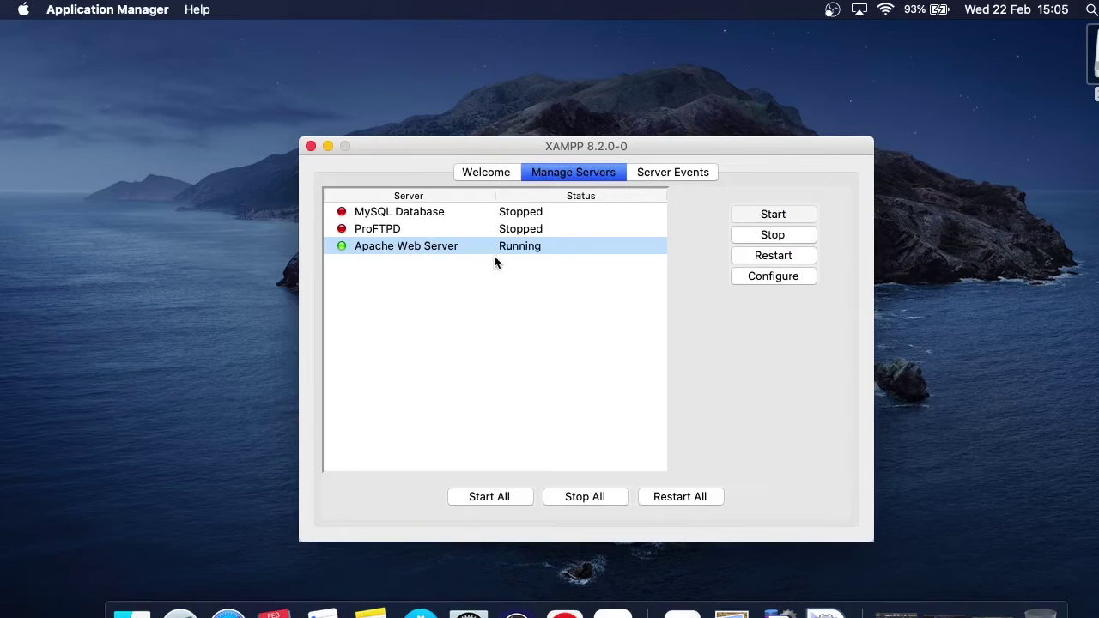
click(419, 213)
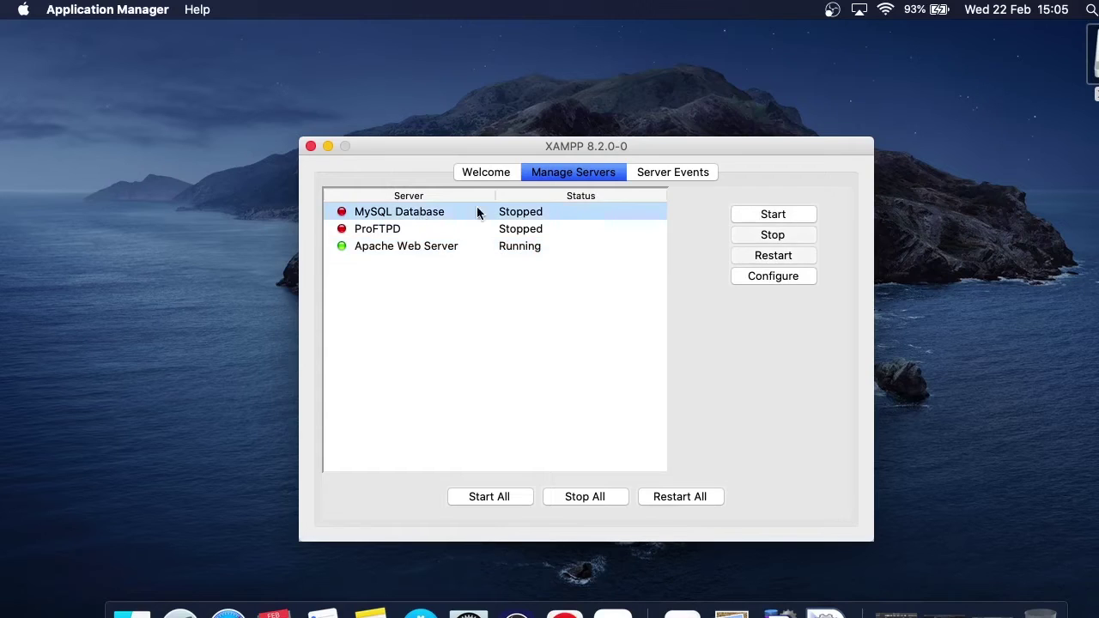
click(789, 214)
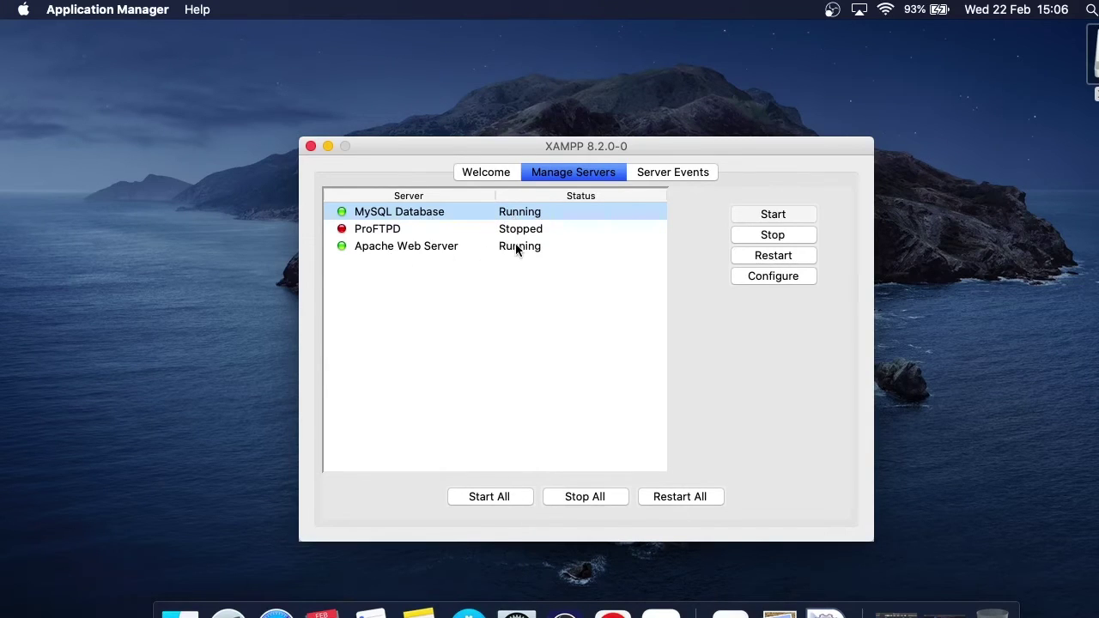
click(486, 174)
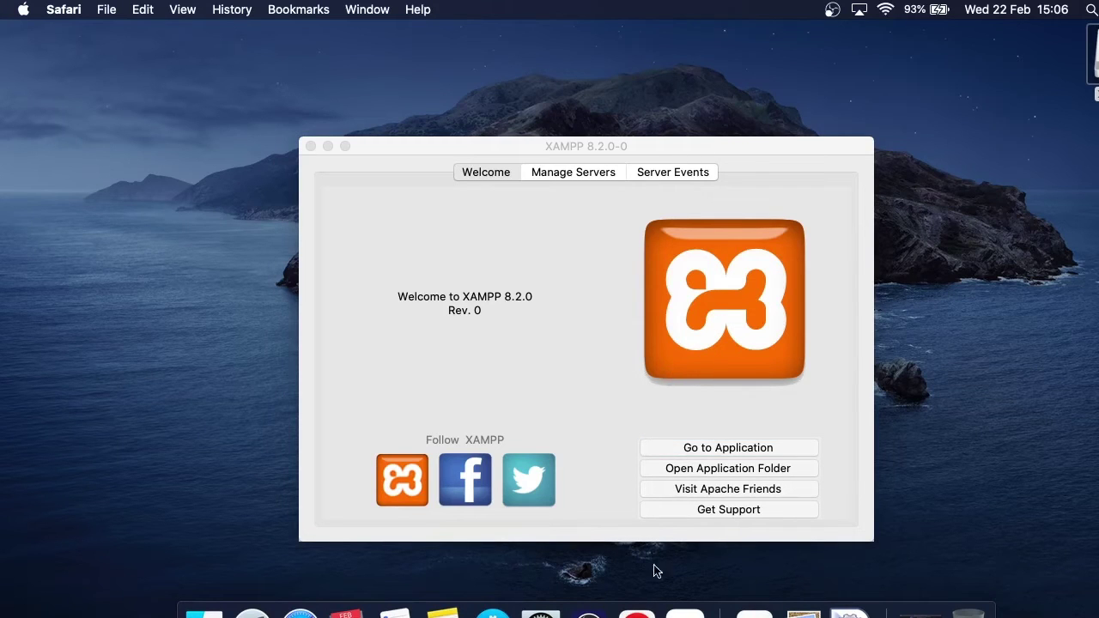
Load localhost in a new Chrome tab to show the XAMPP 8.2.0 dashboard, then minimise Chrome
click(640, 612)
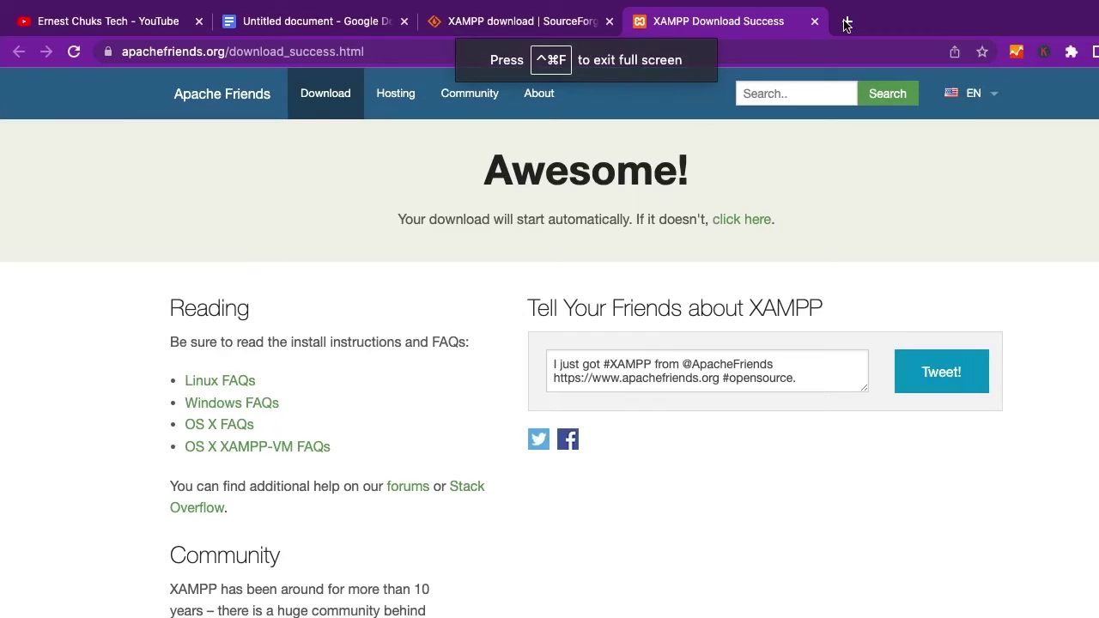
click(847, 22)
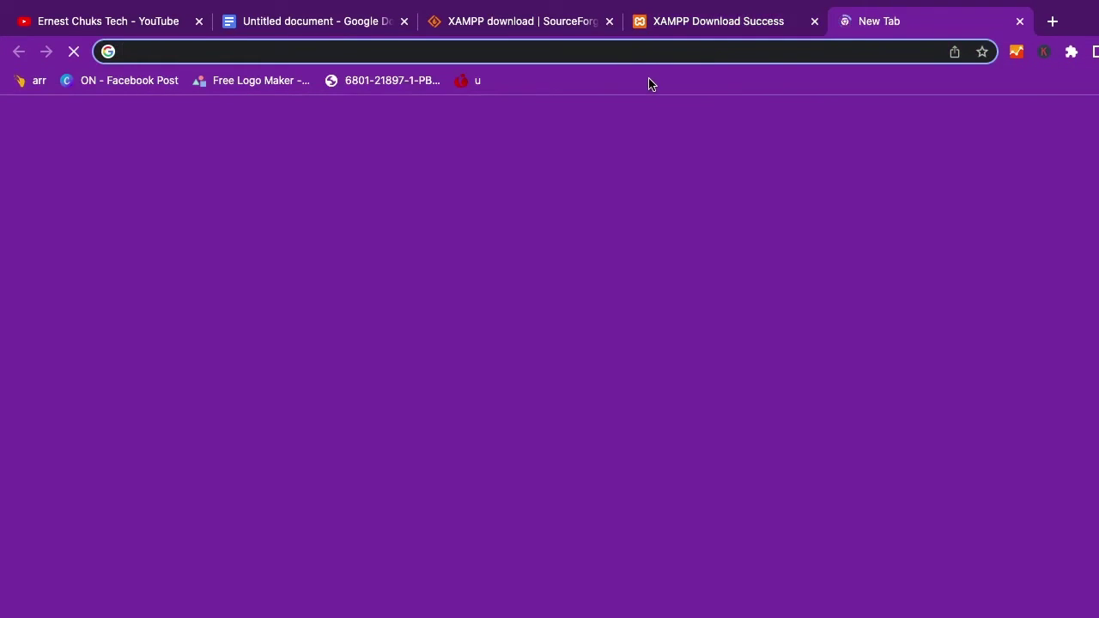
text(loc)
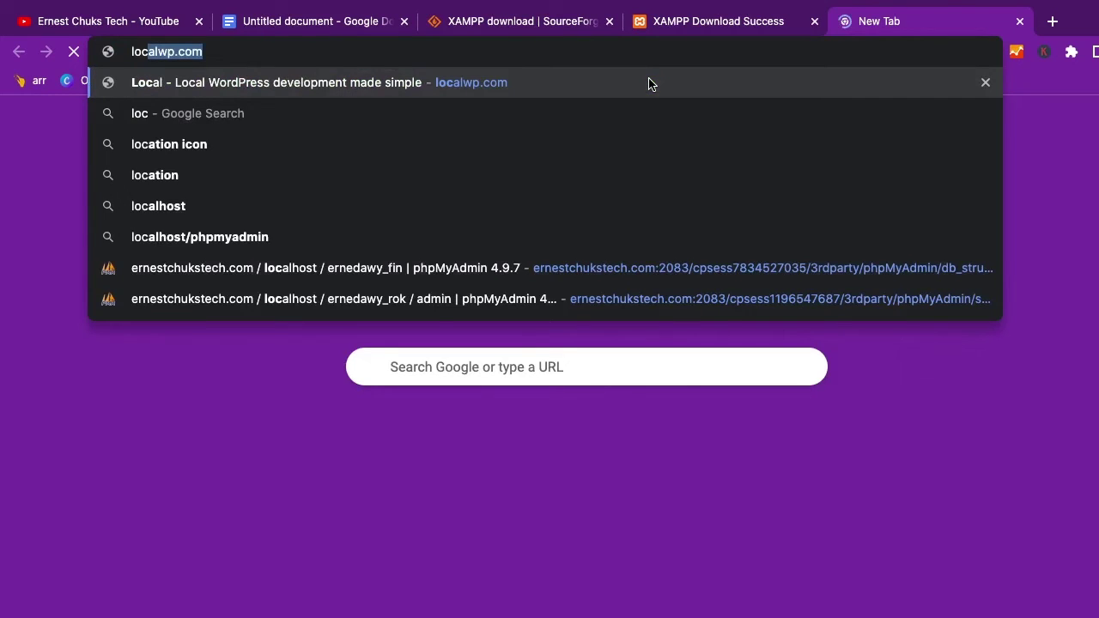
text(alhost)
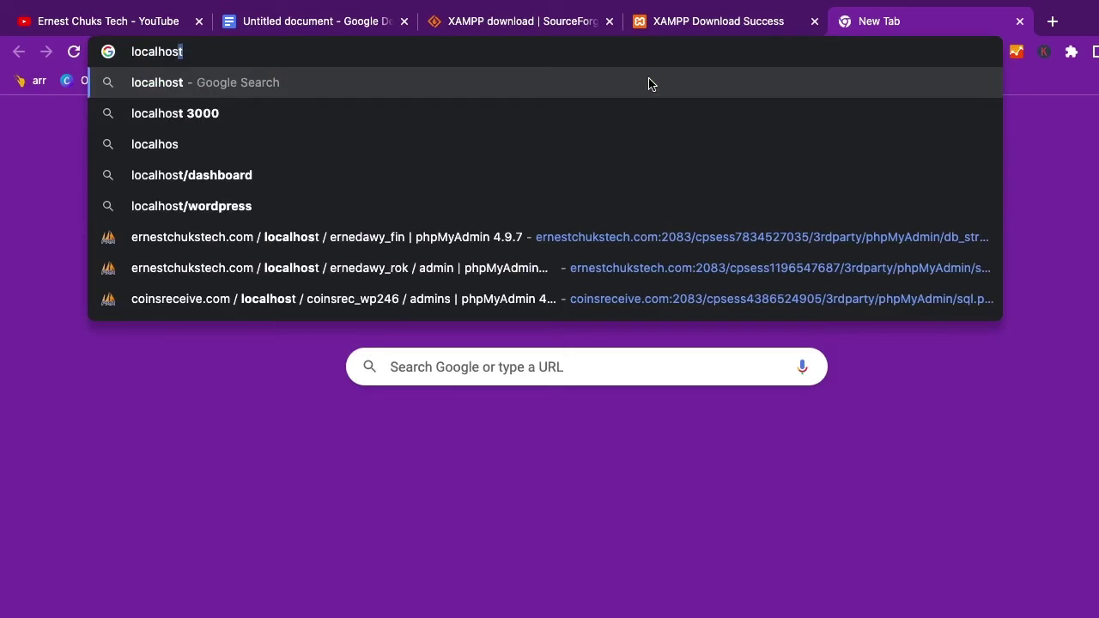
key(Return)
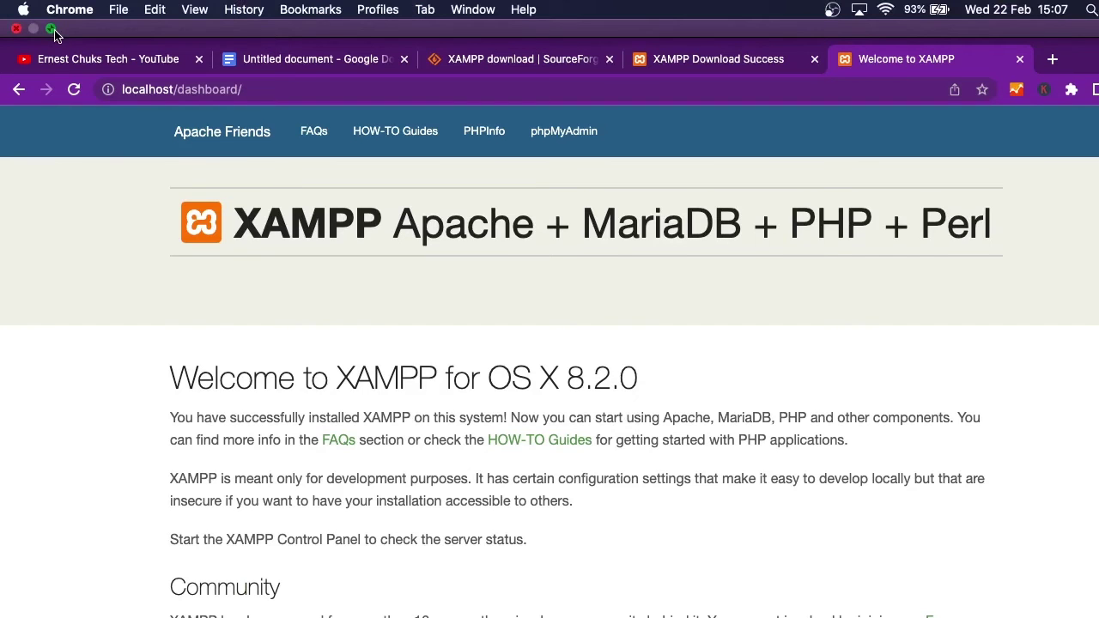
click(54, 31)
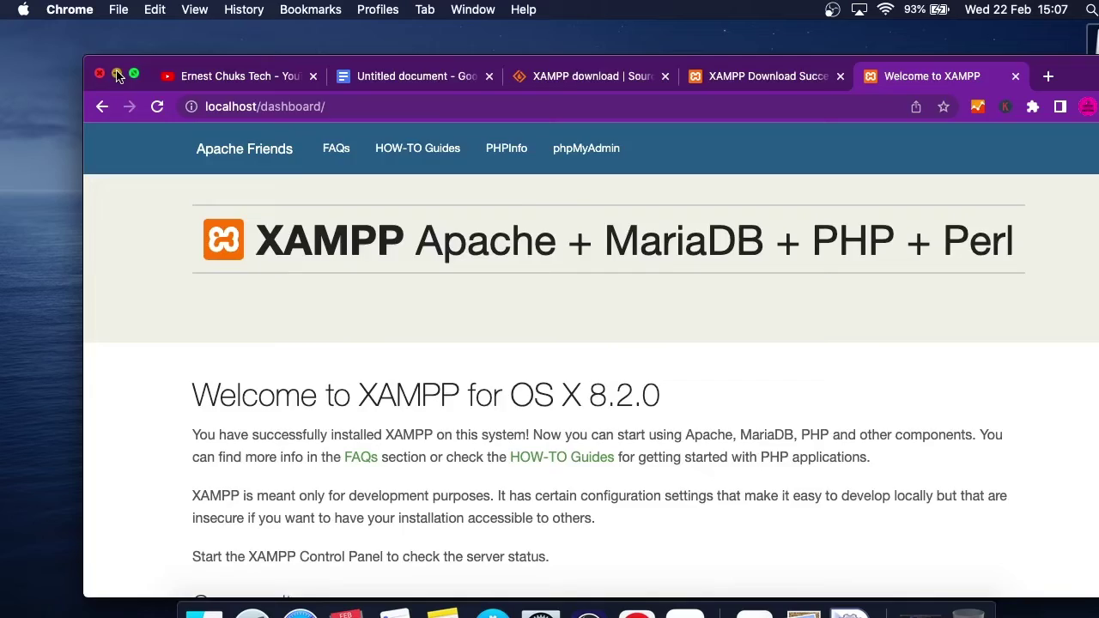
click(117, 75)
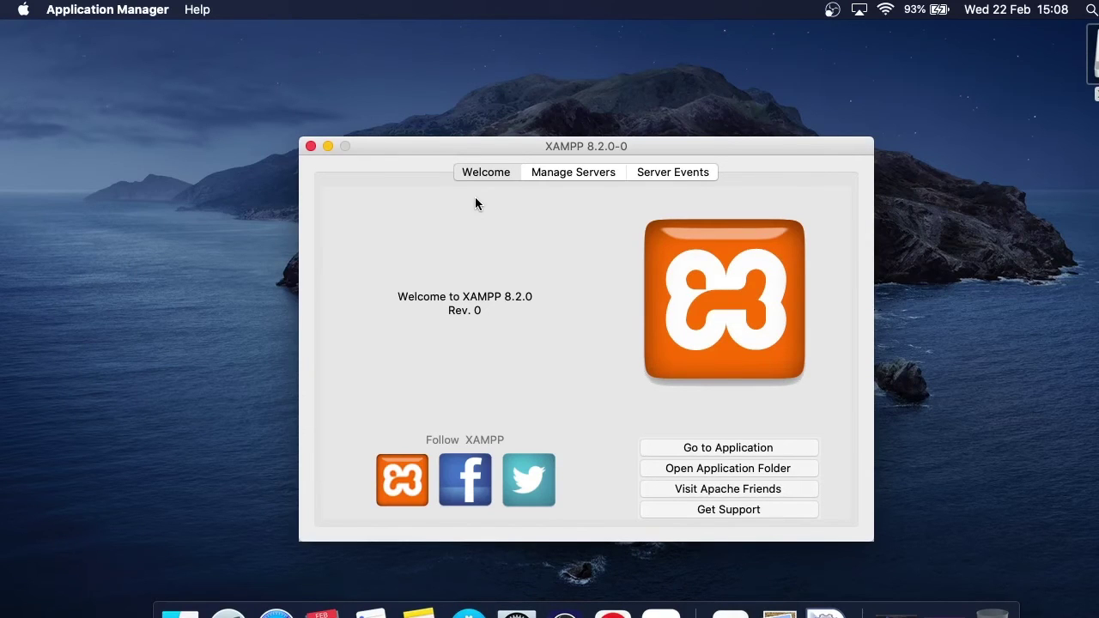
Bring the XAMPP manager forward and open its application folder in Finder
click(716, 453)
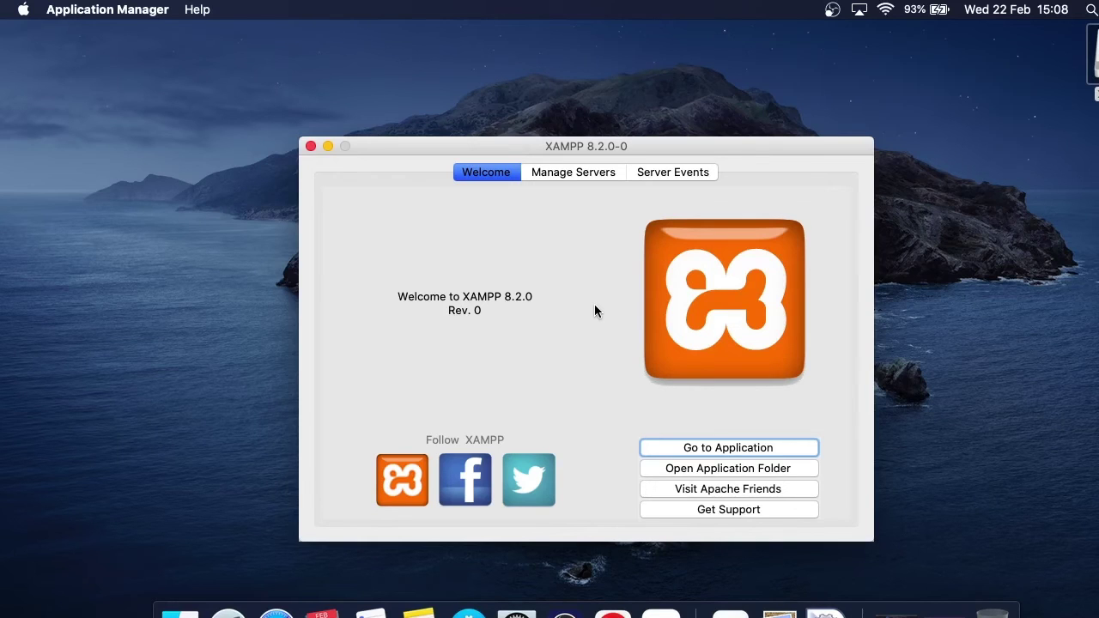
click(699, 468)
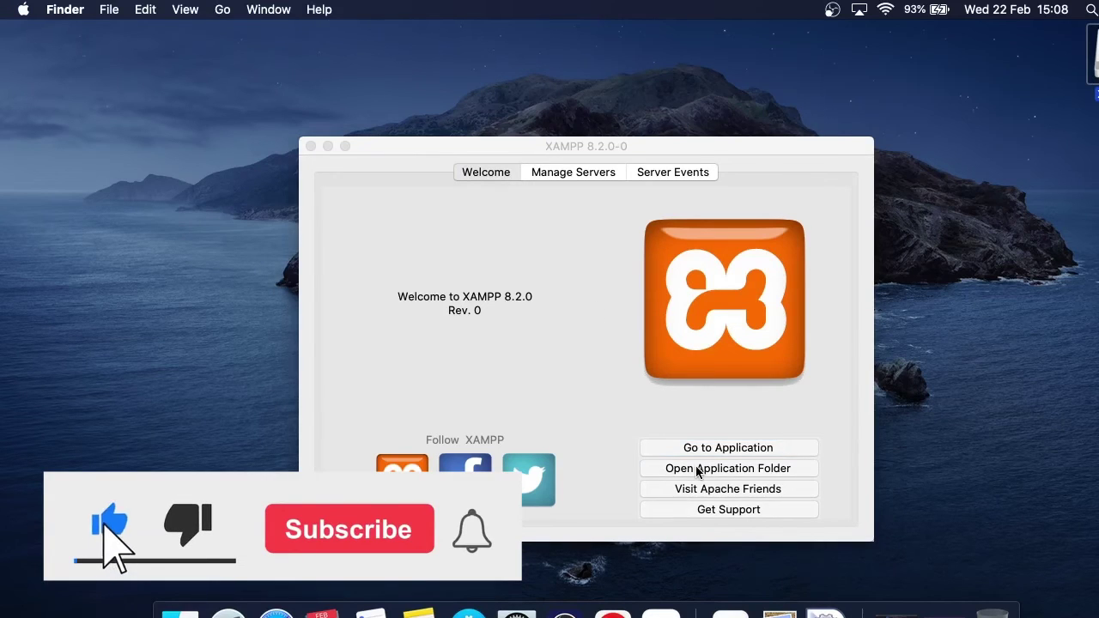
Open the htdocs folder inside xamppfiles in Finder
click(684, 441)
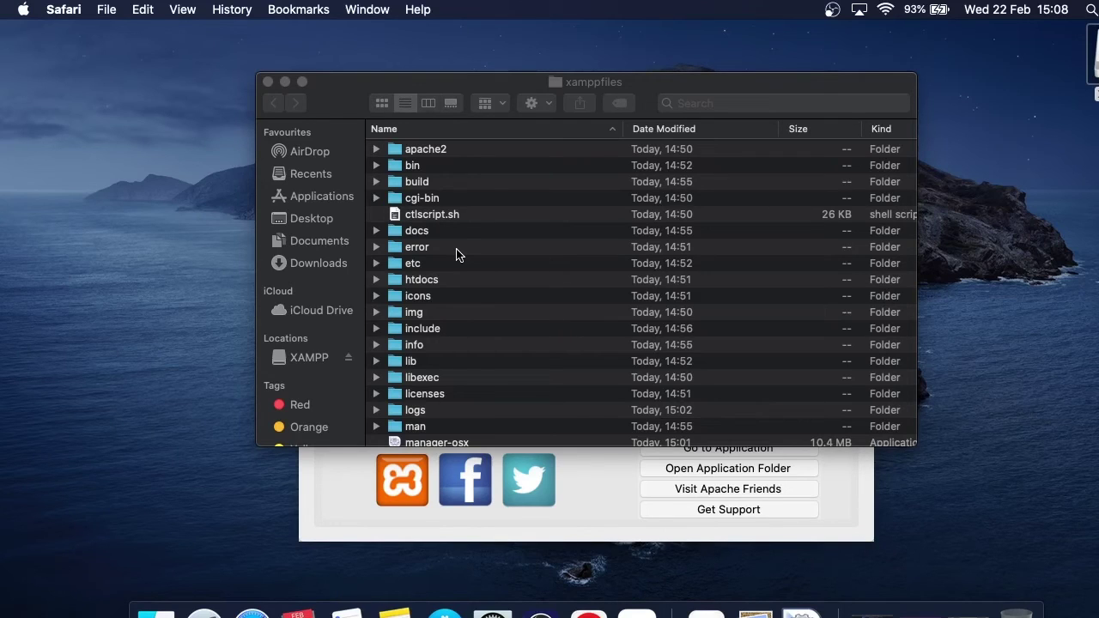
click(399, 284)
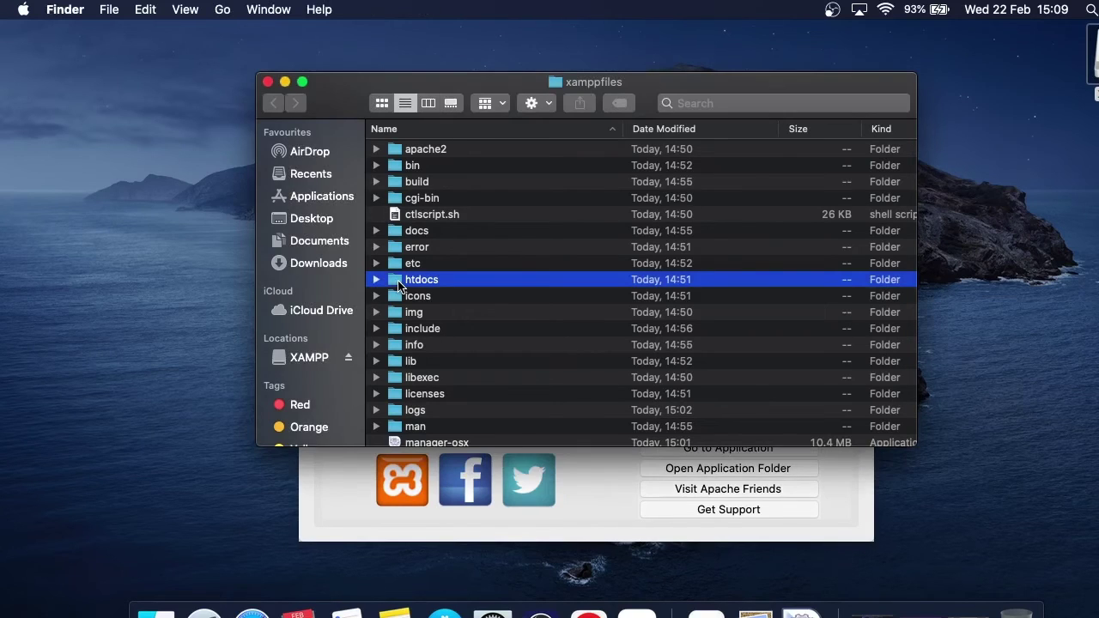
double_click(399, 283)
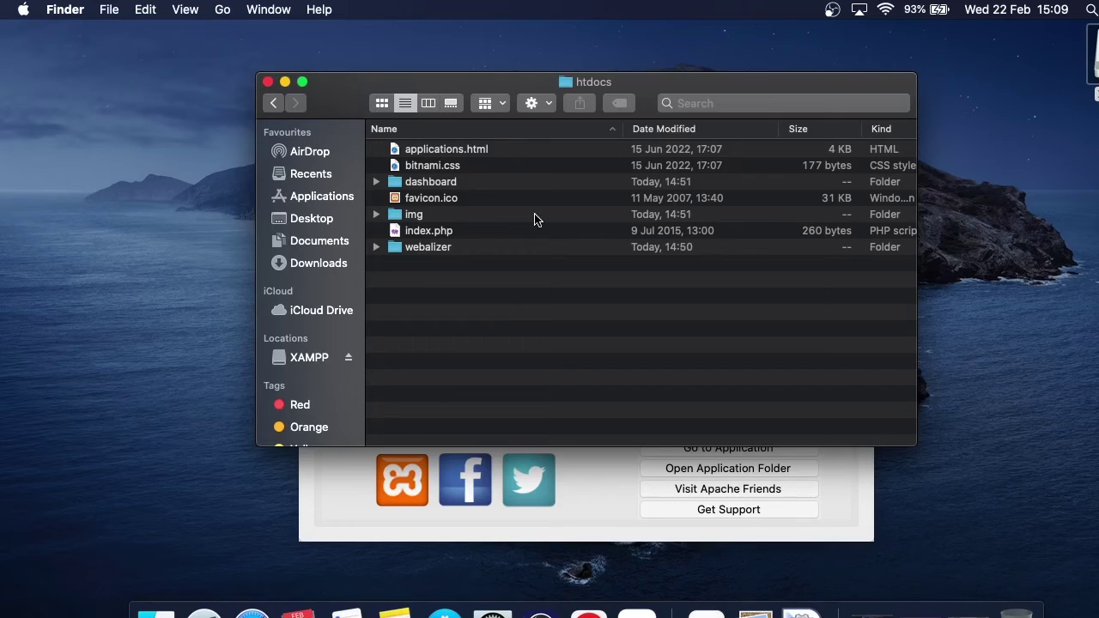
Create a new folder named 'test' in htdocs, open it, and minimise Finder
key(super+shift+n)
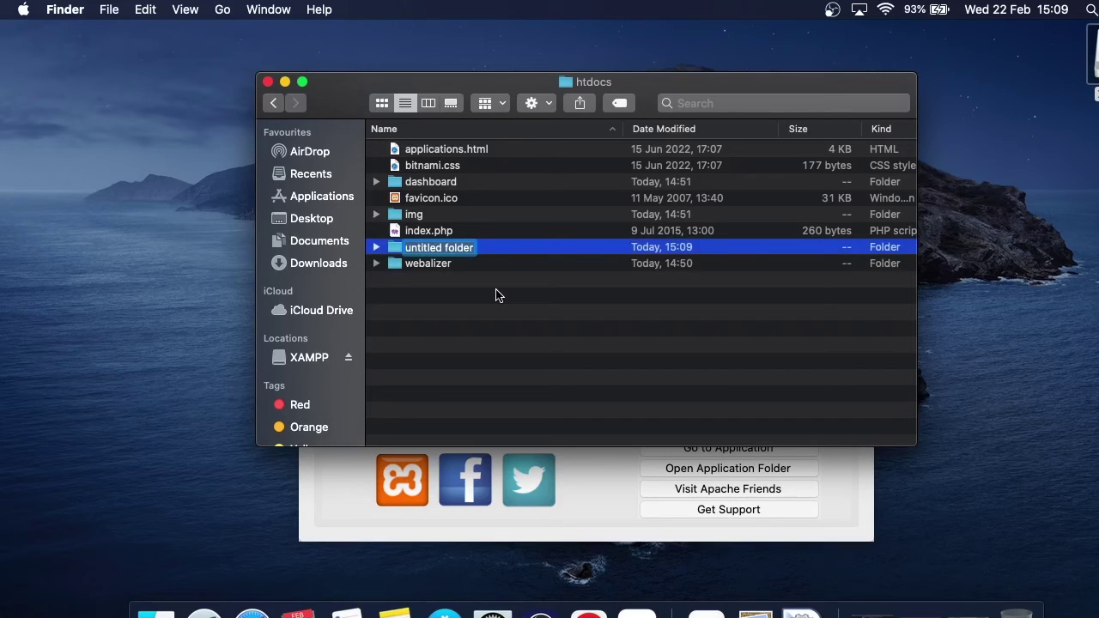
text(test)
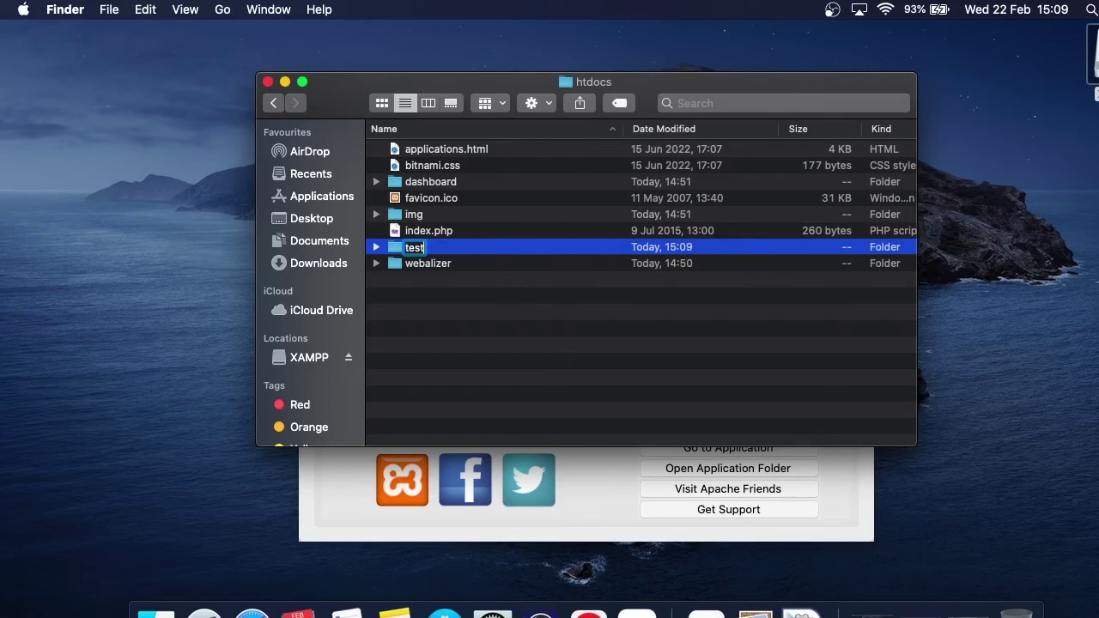
key(Return)
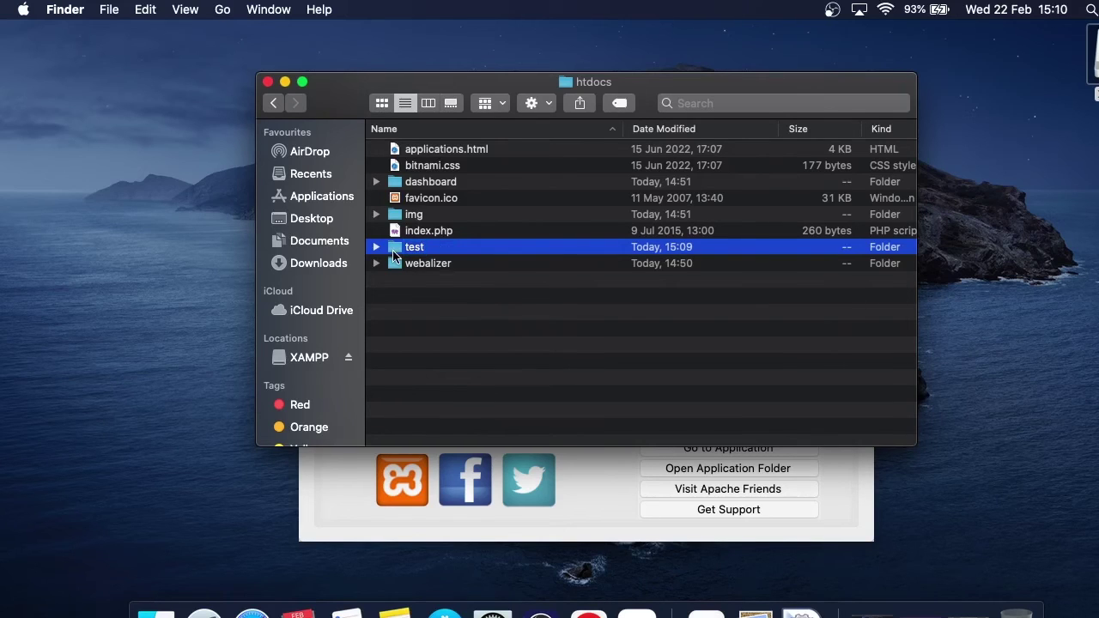
double_click(393, 251)
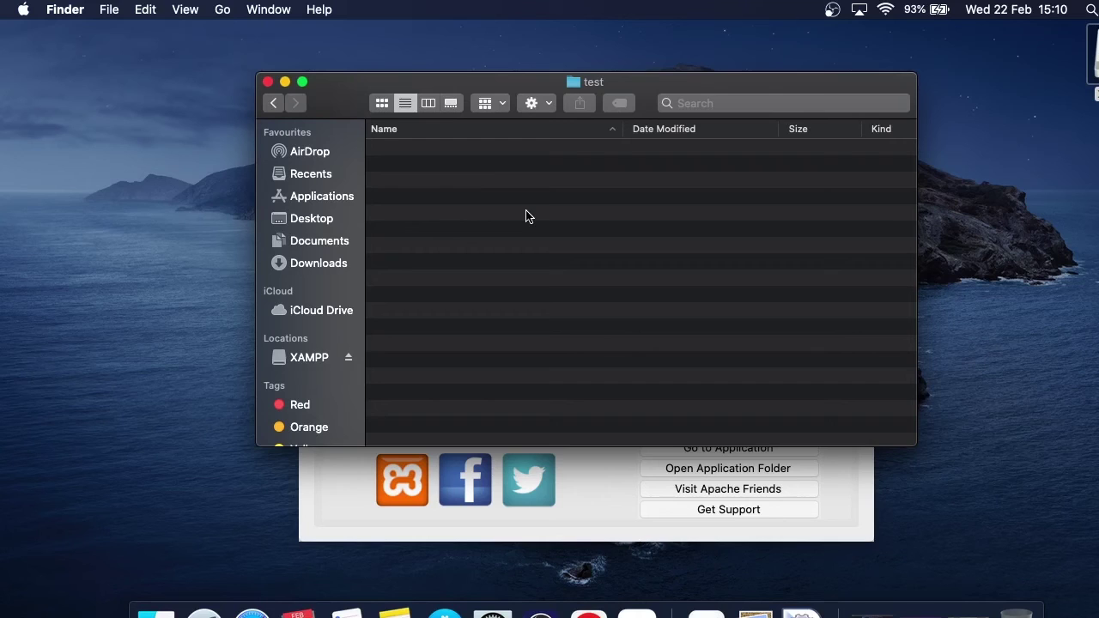
click(286, 81)
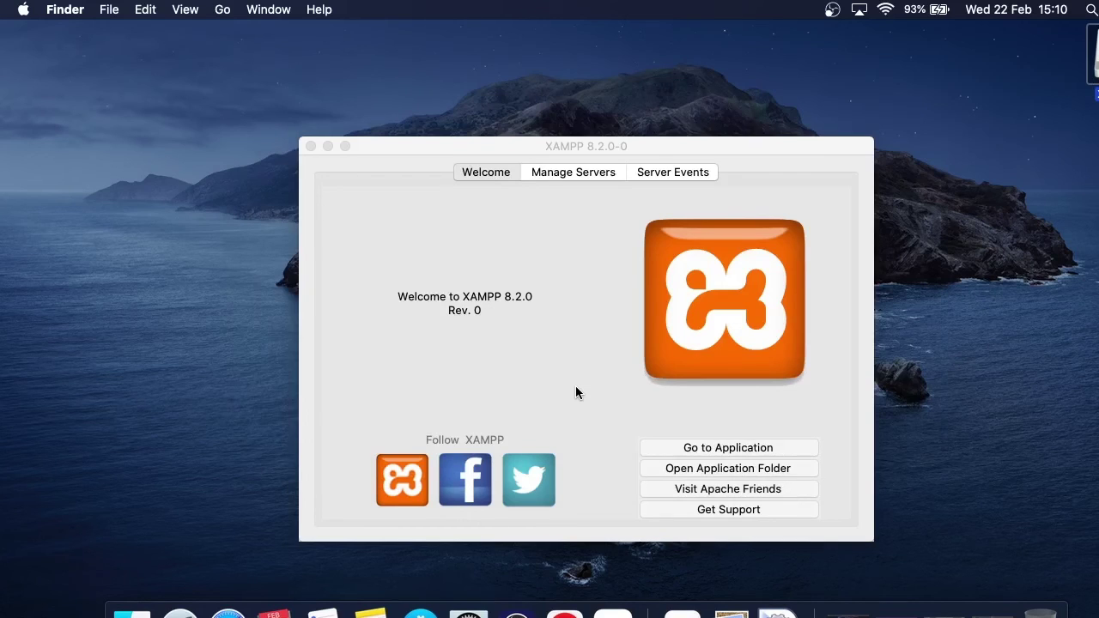
Stop the MySQL Database and Apache Web Server from the server list
click(573, 172)
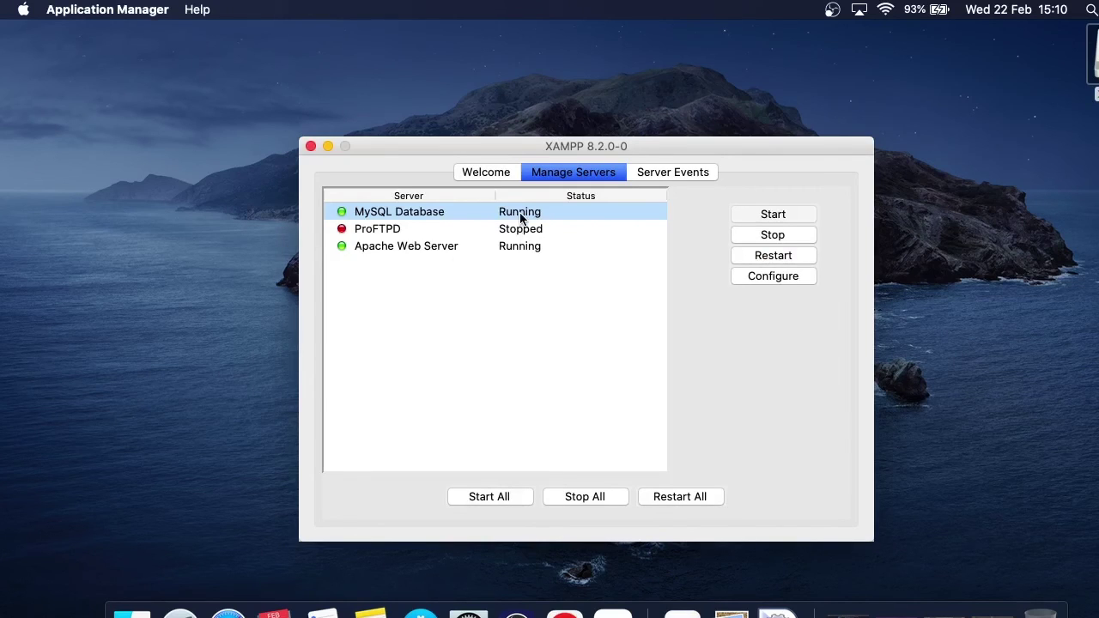
click(771, 235)
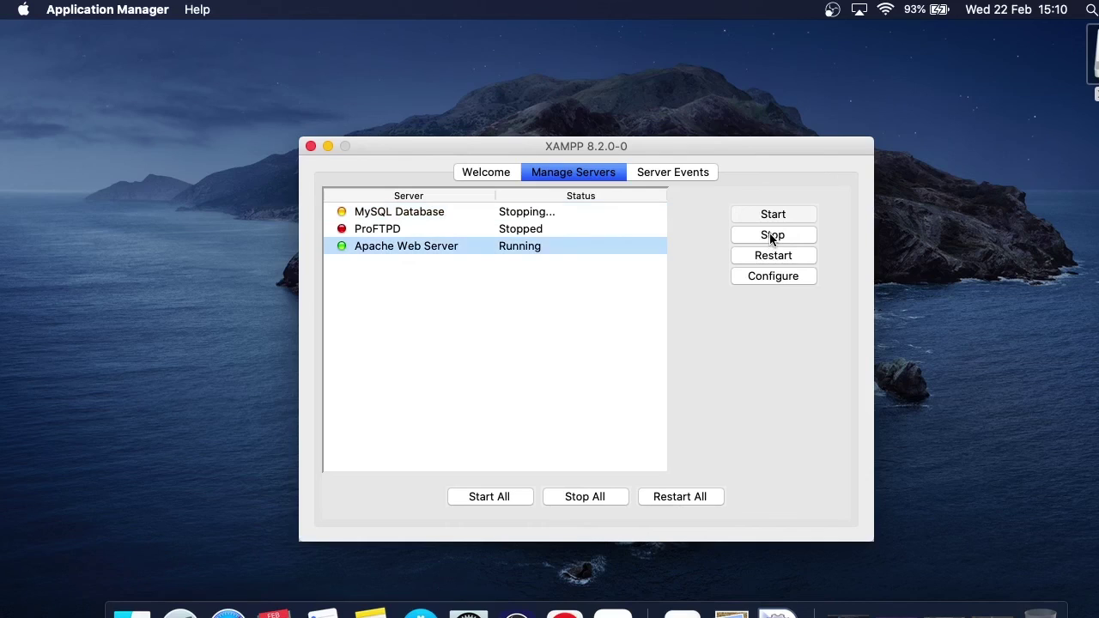
click(770, 238)
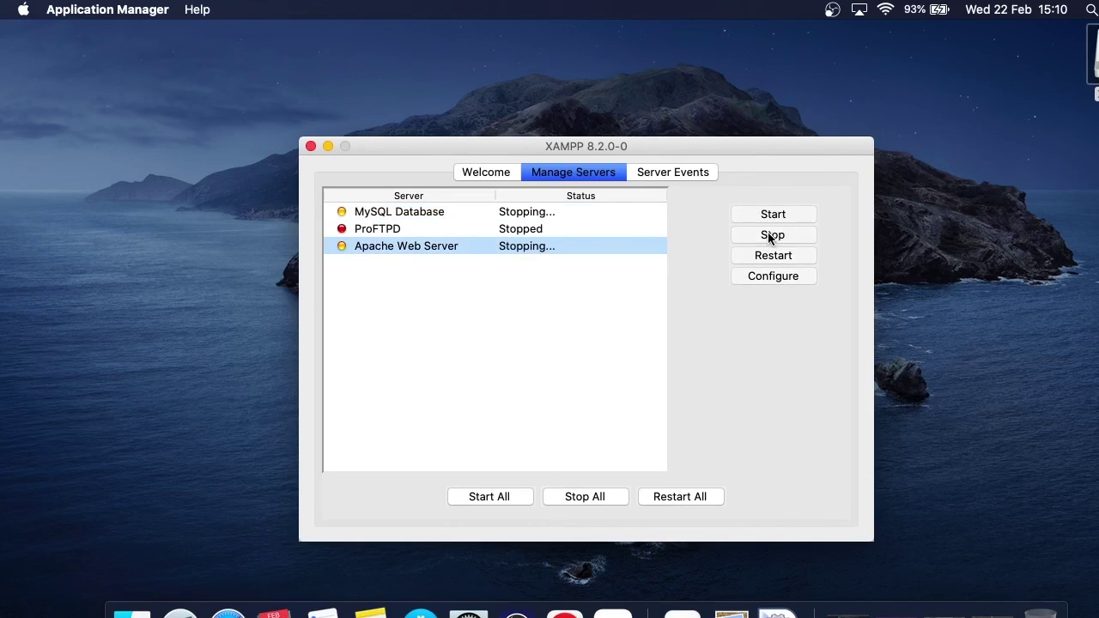